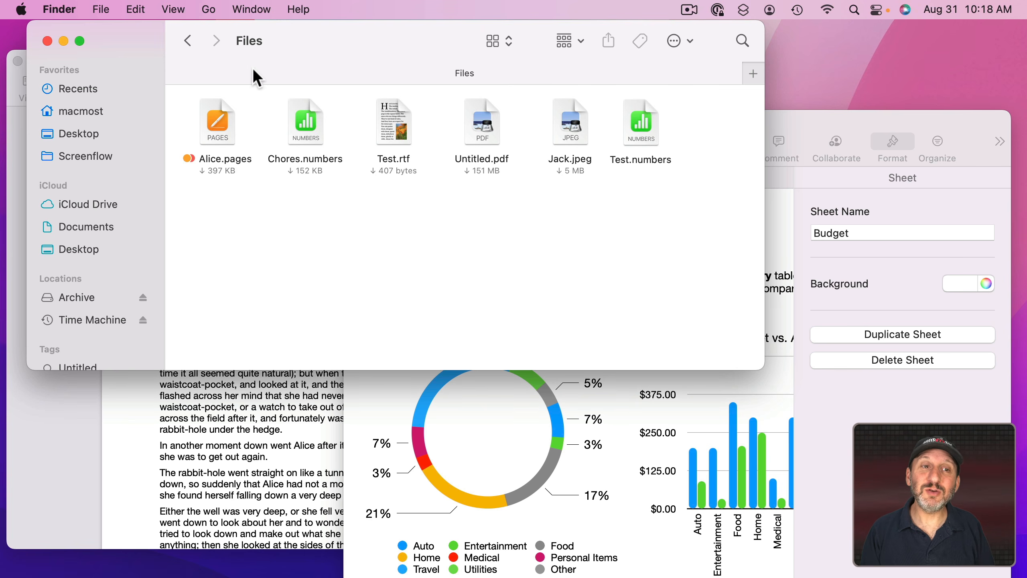
Step: Save the blank text document in CotEditor under its default name Untitled.txt
mouse_move(248, 44)
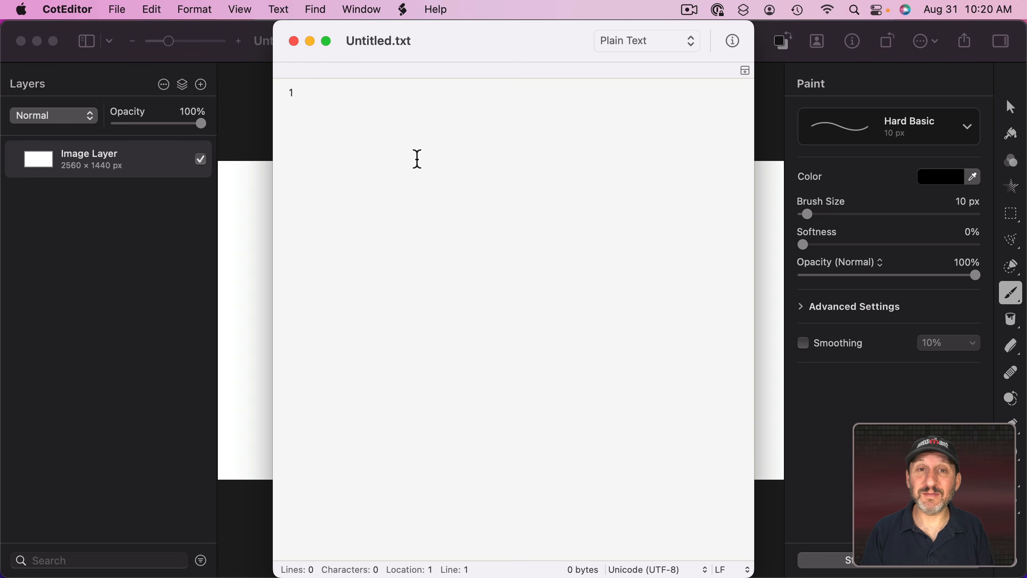
key("super")
key("super+s")
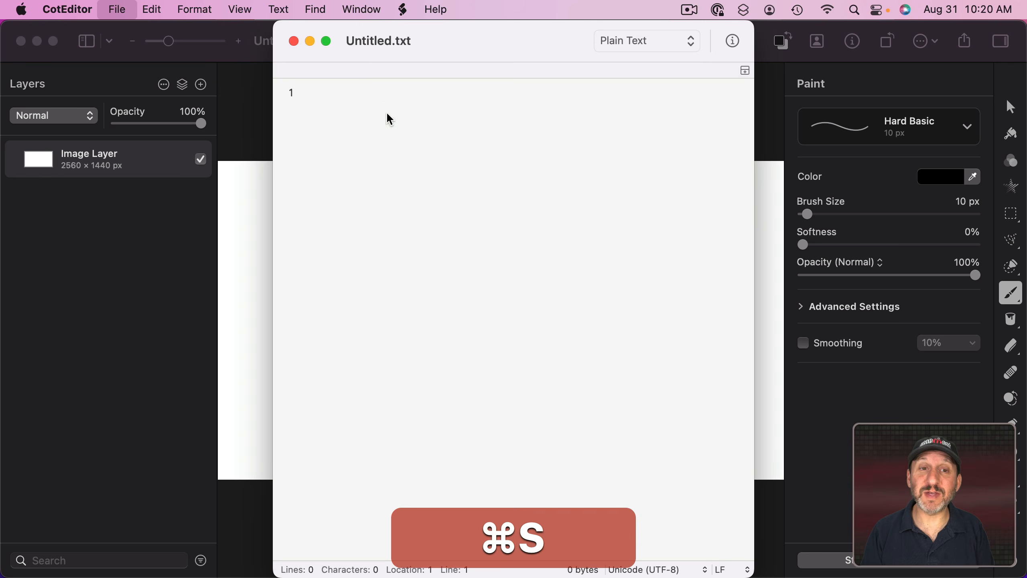
key("Return")
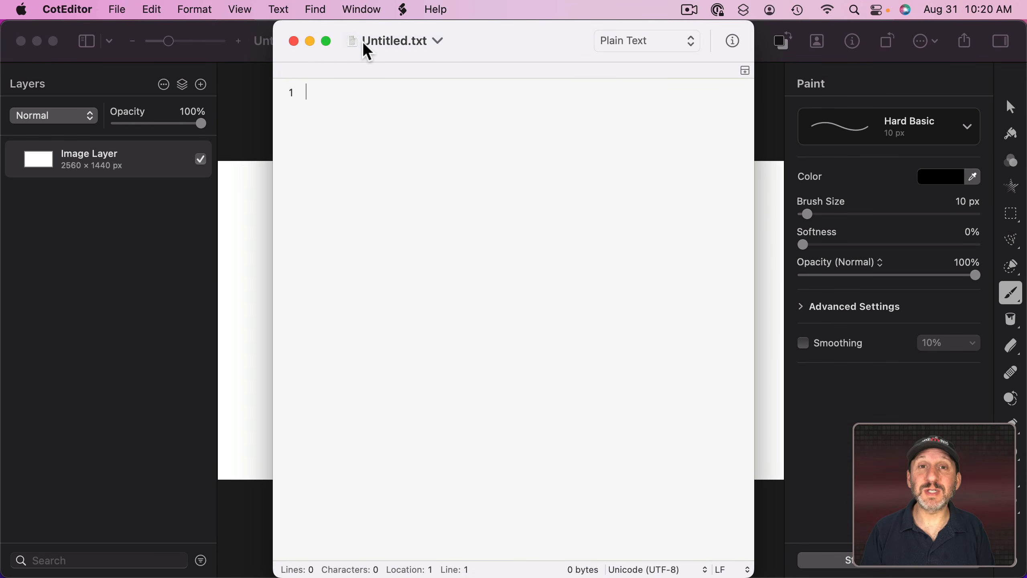
Step: Switch to Pixelmator Pro and save the blank image as Untitled.pxd
left_click(224, 26)
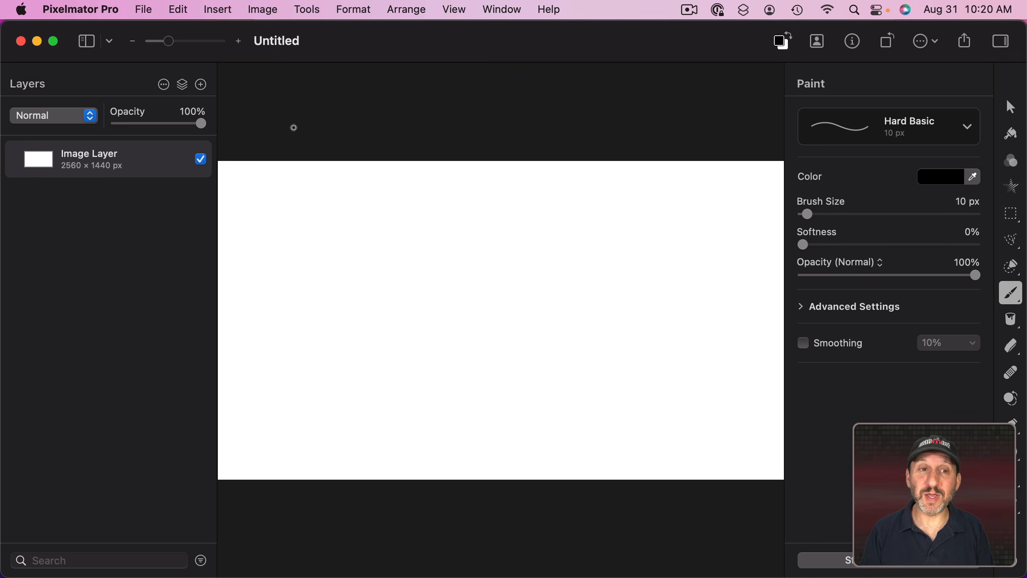
key("super+s")
key("Return")
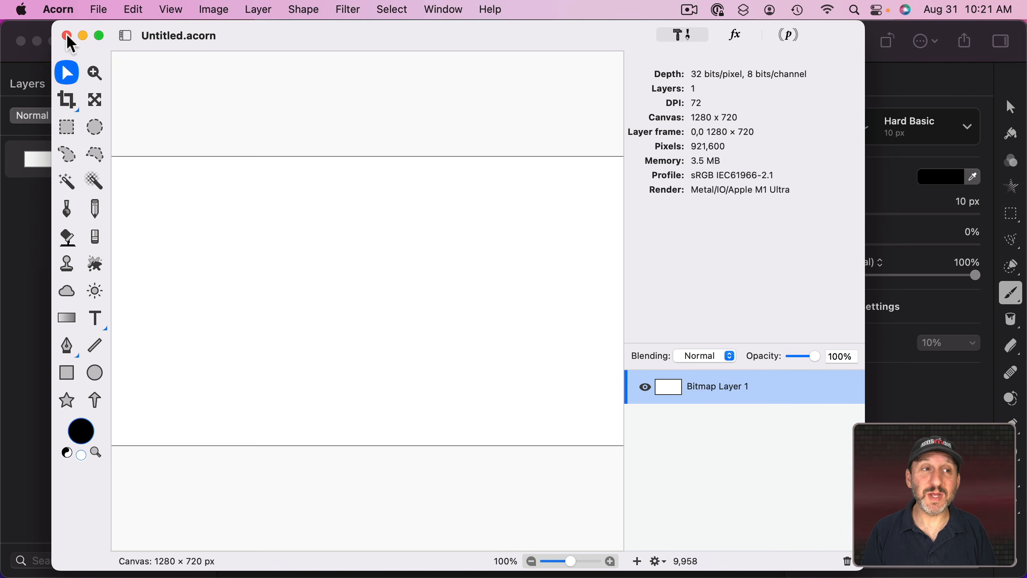
Step: Turn on showing window title icons in the Accessibility display settings of System Preferences
left_click(20, 9)
left_click(41, 59)
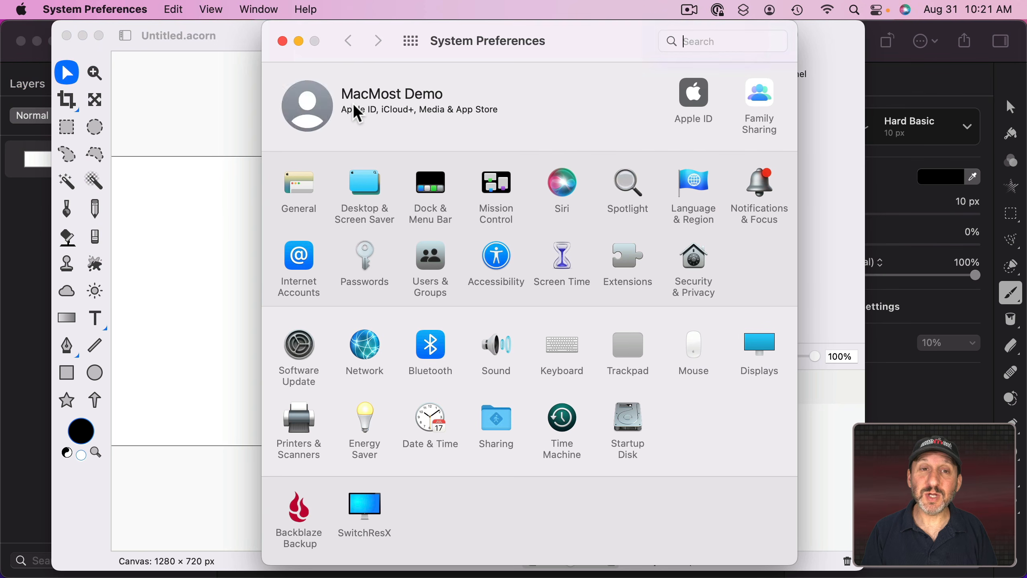
left_click(478, 256)
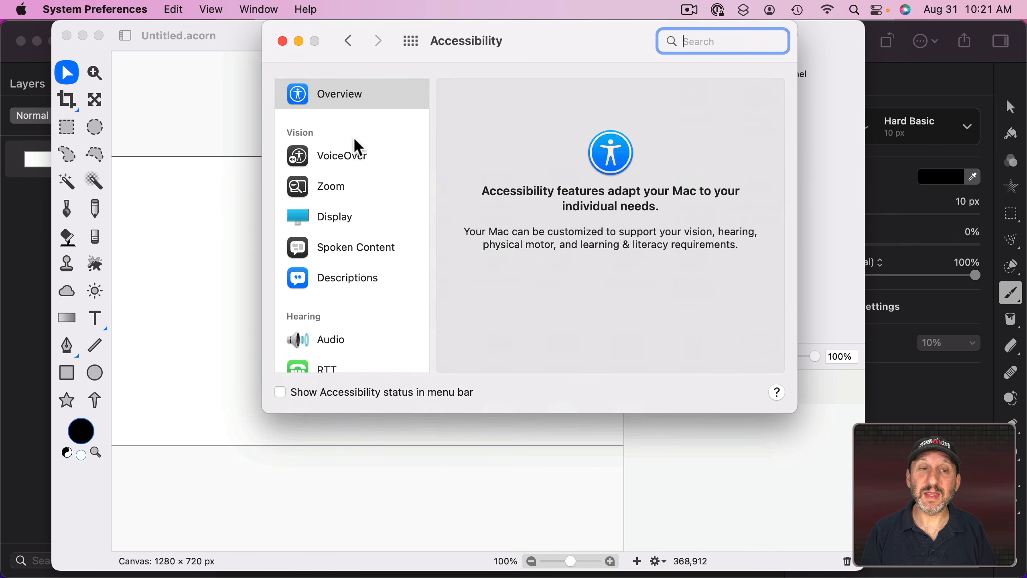
left_click(334, 224)
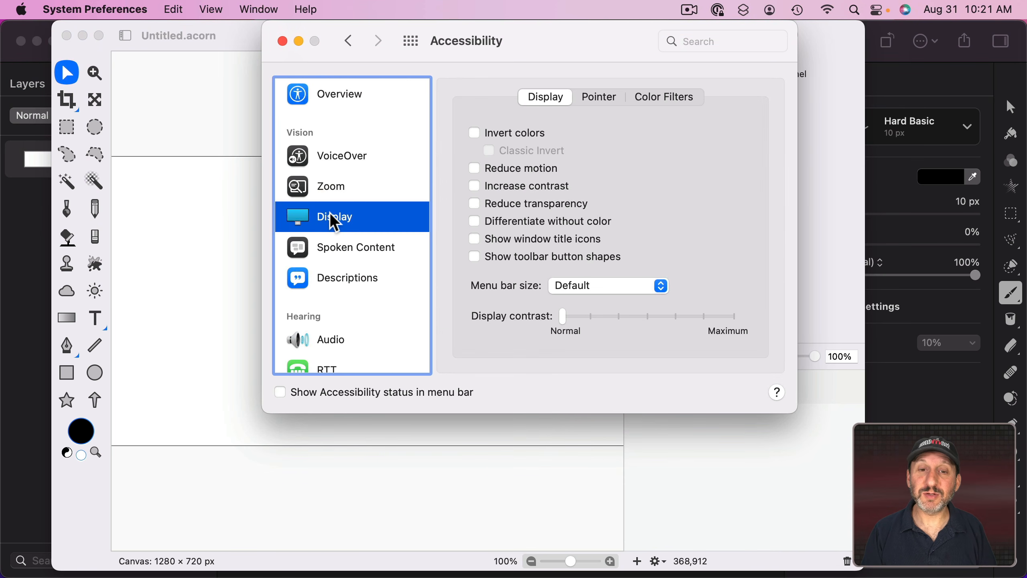
left_click(524, 240)
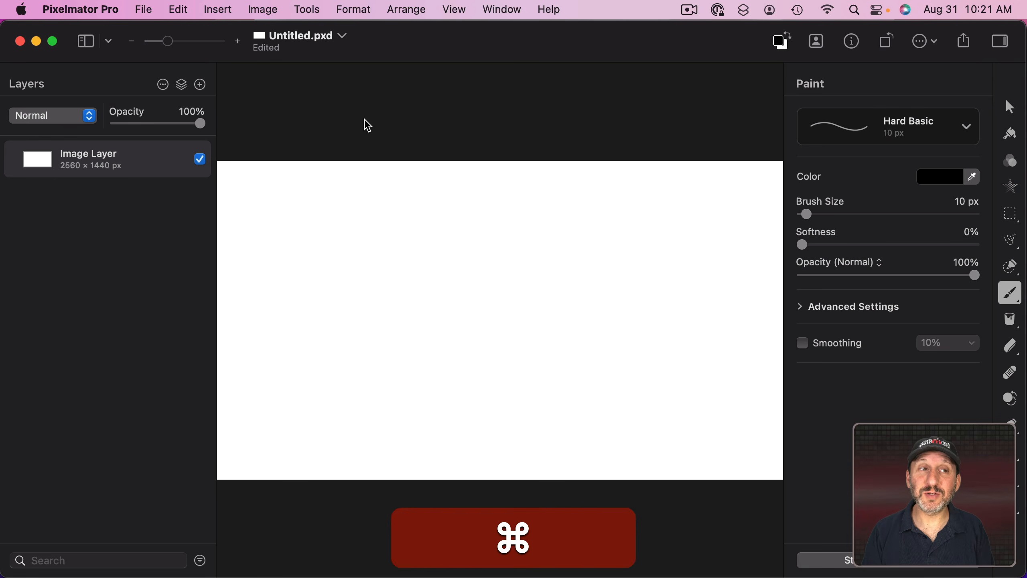
Step: Close the Untitled.pxd image window and the Untitled.txt text window
key("super+w")
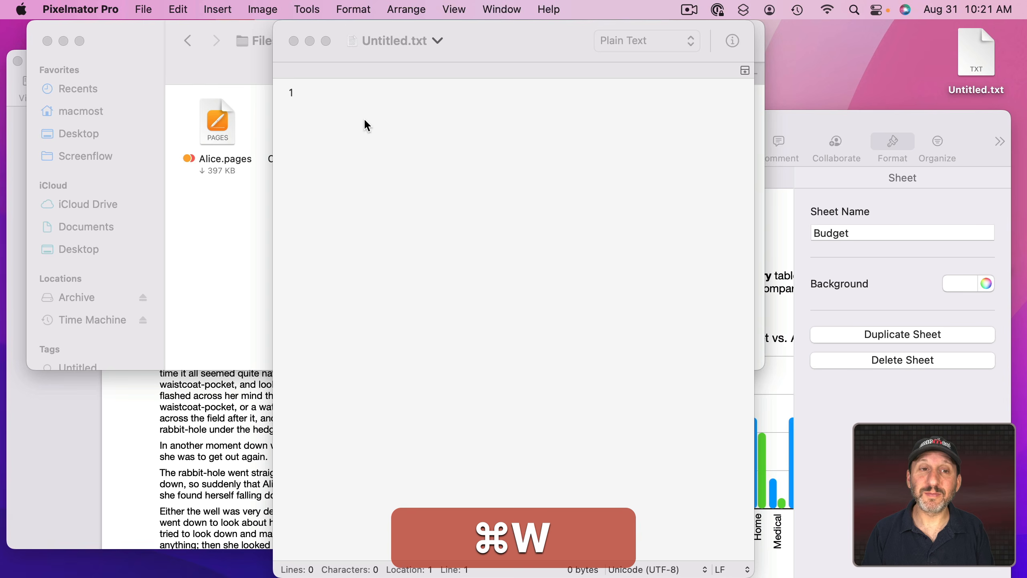
key("super+w")
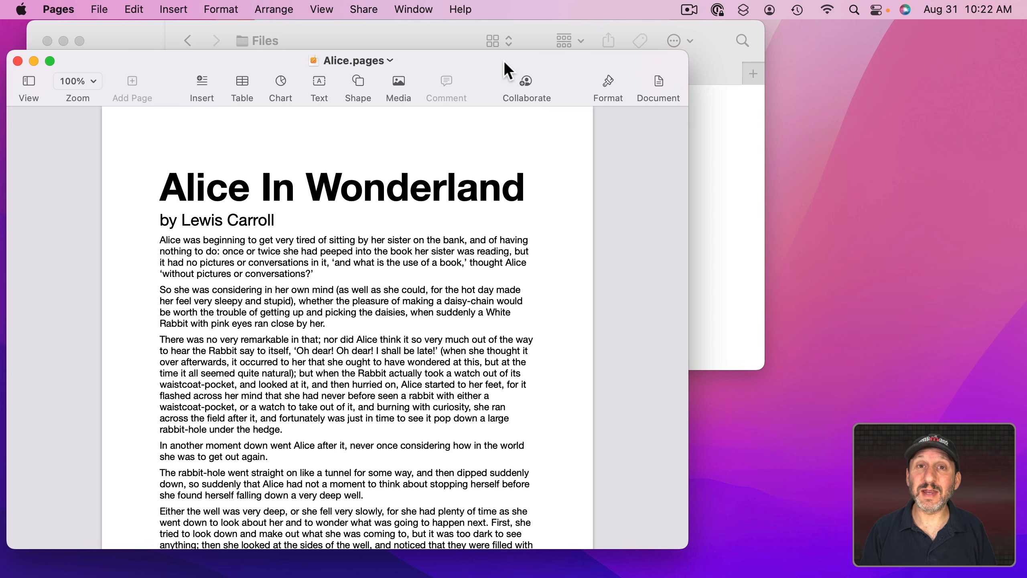
Step: Move the Alice document window down to uncover the Files folder and select the Alice.pages file there
left_click_drag(503, 60, 488, 219)
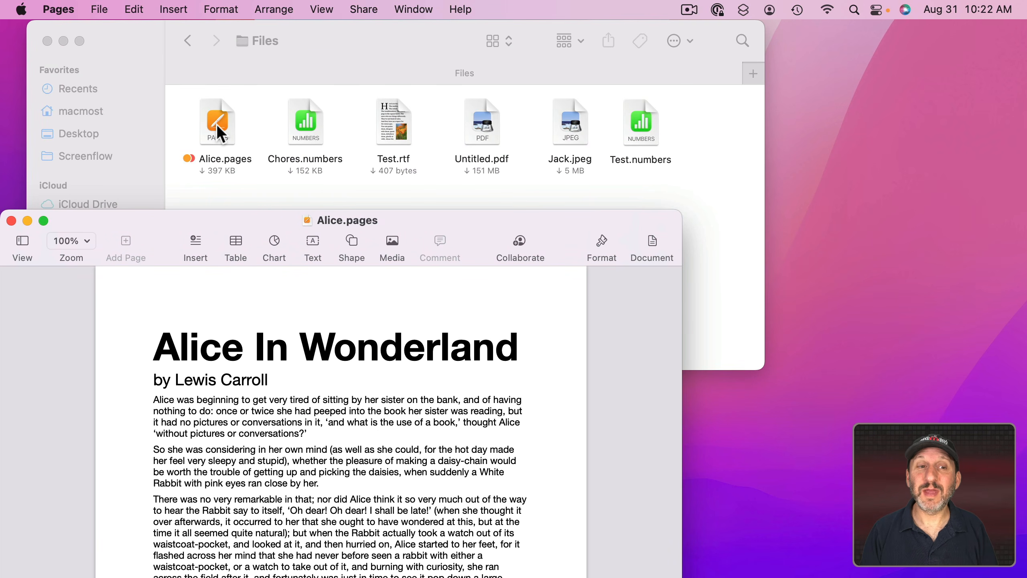
mouse_move(218, 125)
left_mouse_down()
mouse_move(387, 140)
mouse_move(683, 140)
mouse_move(218, 132)
mouse_move(220, 122)
left_mouse_up()
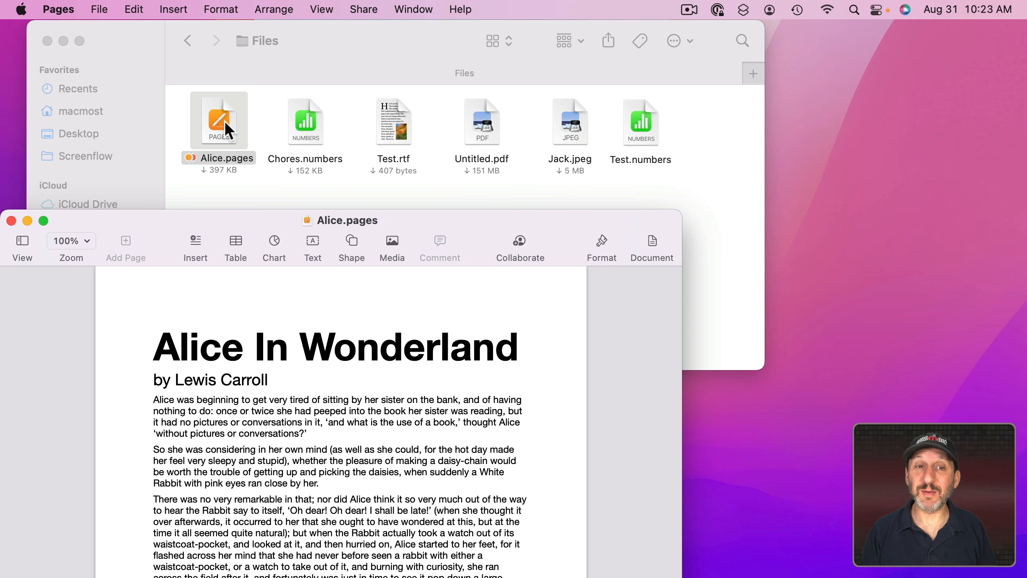
Step: Open the Current folder from Documents in a new Finder window and place it beside the Files window
left_click(378, 63)
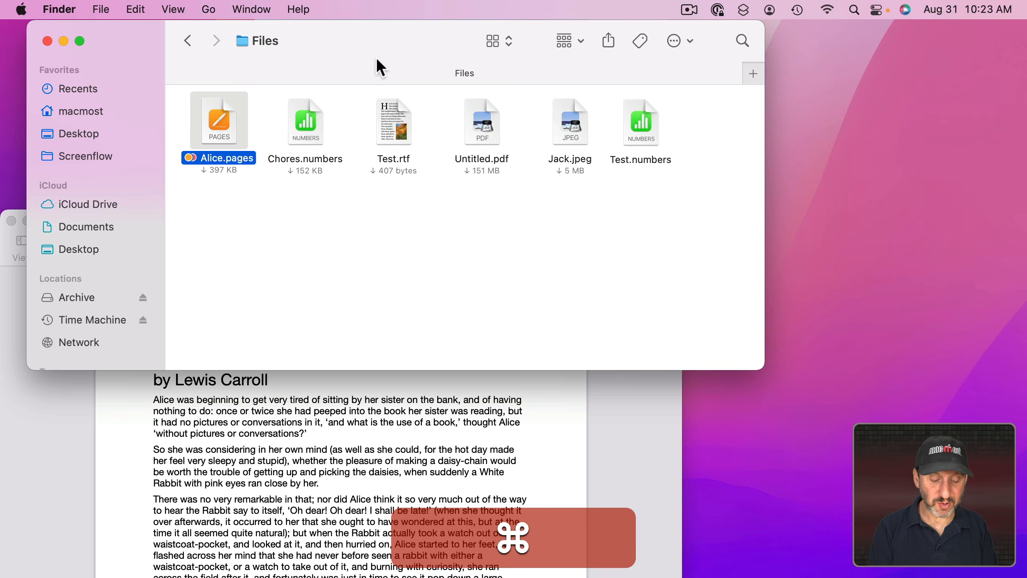
key("super+n")
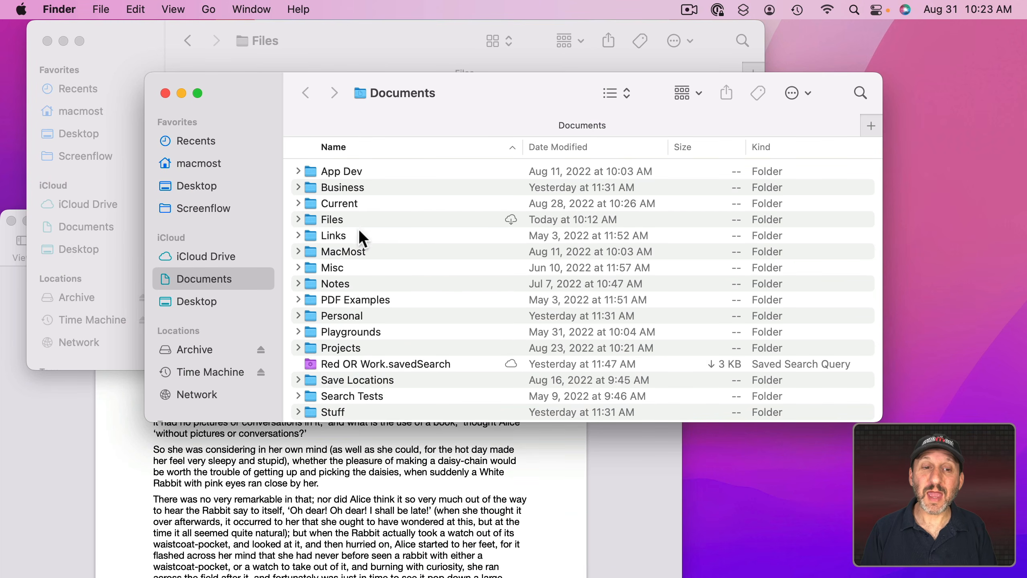
double_click(336, 206)
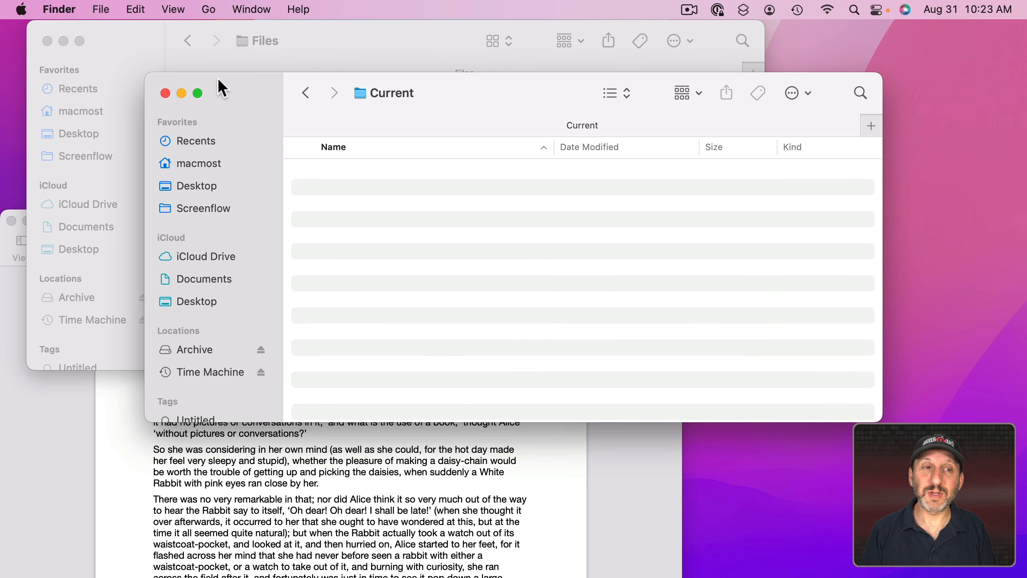
left_click_drag(217, 77, 785, 66)
left_click(417, 39)
left_click(868, 176)
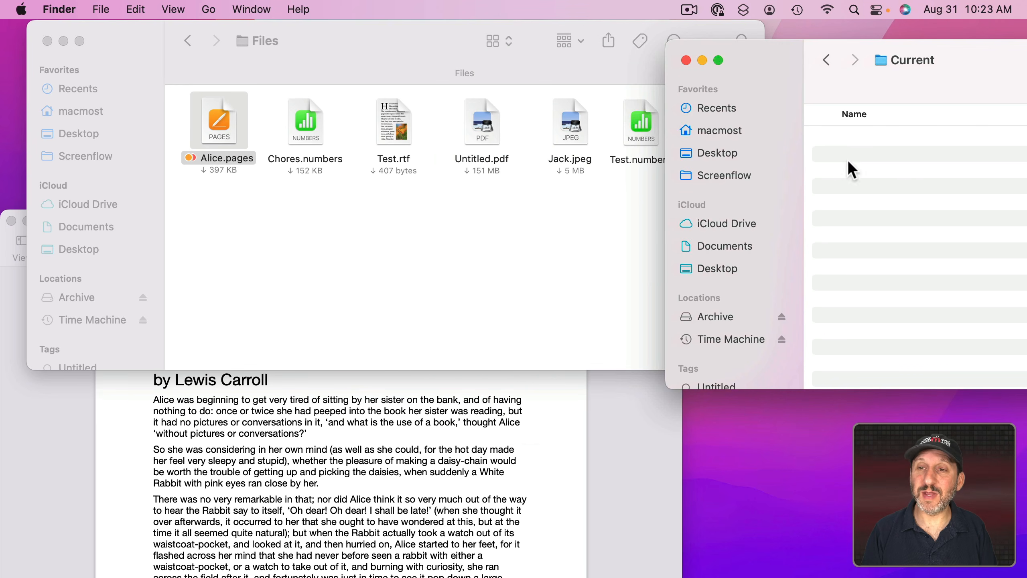
Step: Try to move Alice.pages into the Current folder, first from the Files window and again with the document's title icon
left_click_drag(220, 118, 887, 165)
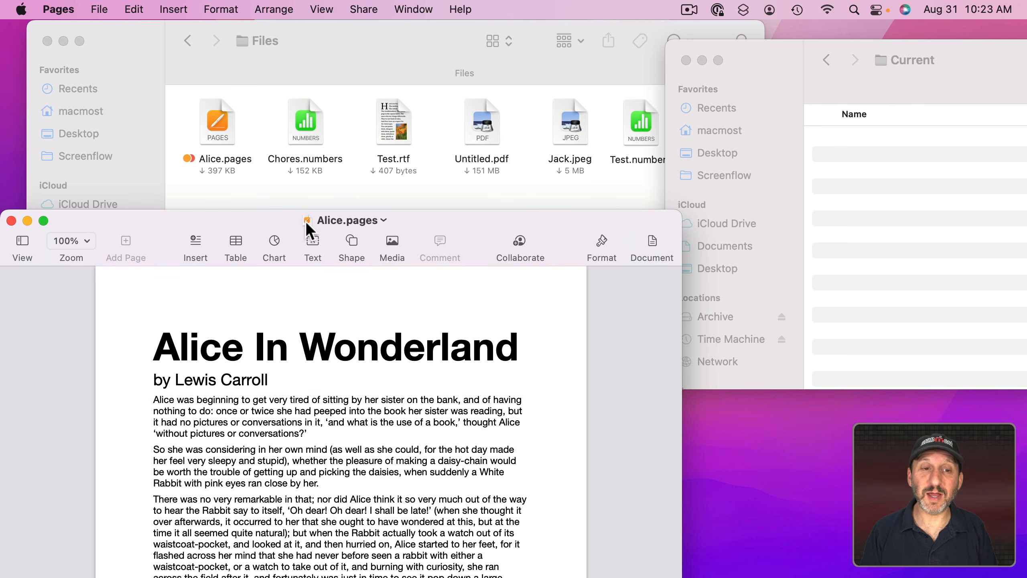
left_click_drag(307, 222, 894, 164)
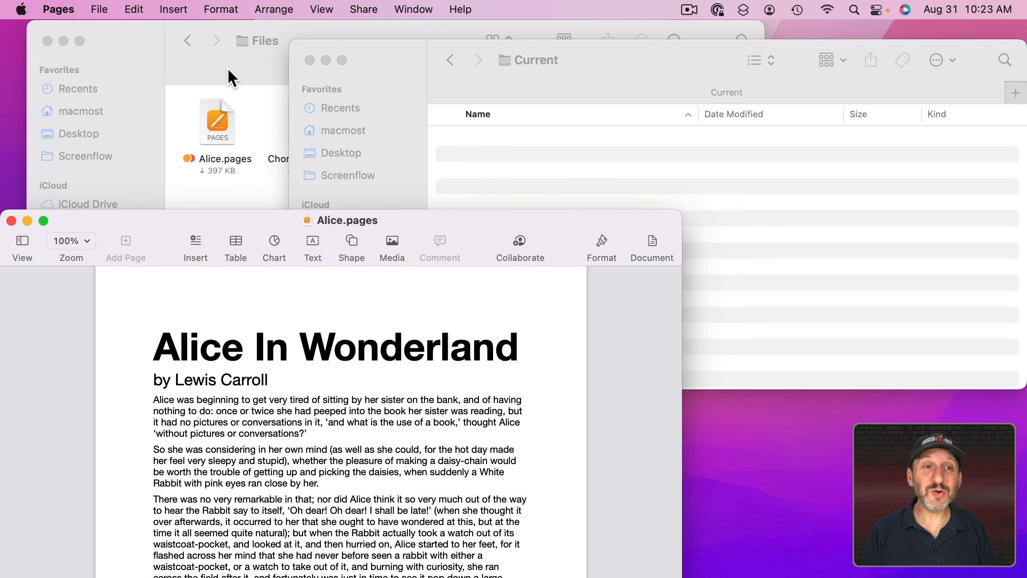
Step: Close the Files window and arrange the Alice document and the Current folder window side by side
left_click(182, 61)
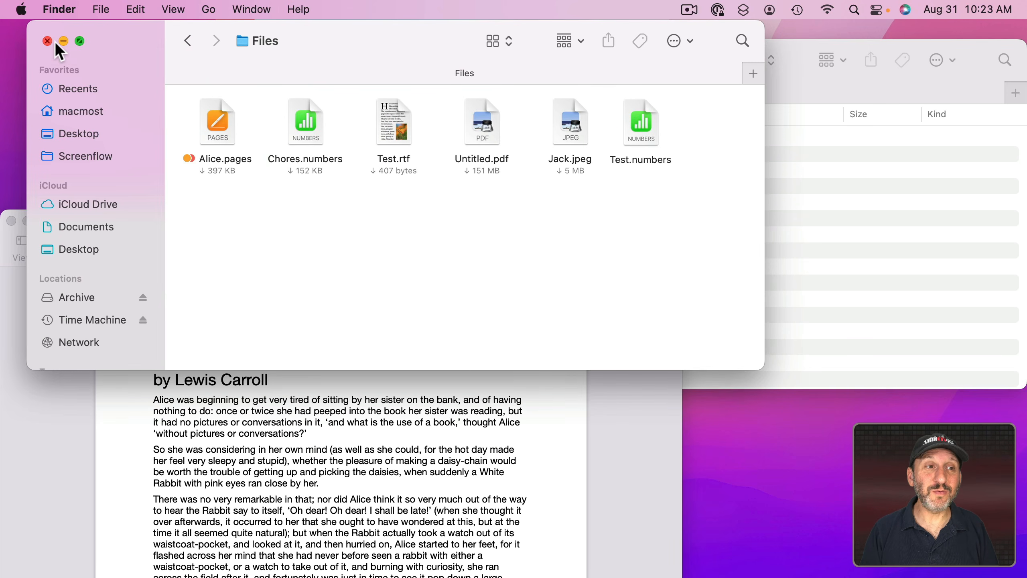
left_click(48, 40)
left_click_drag(164, 229, 196, 42)
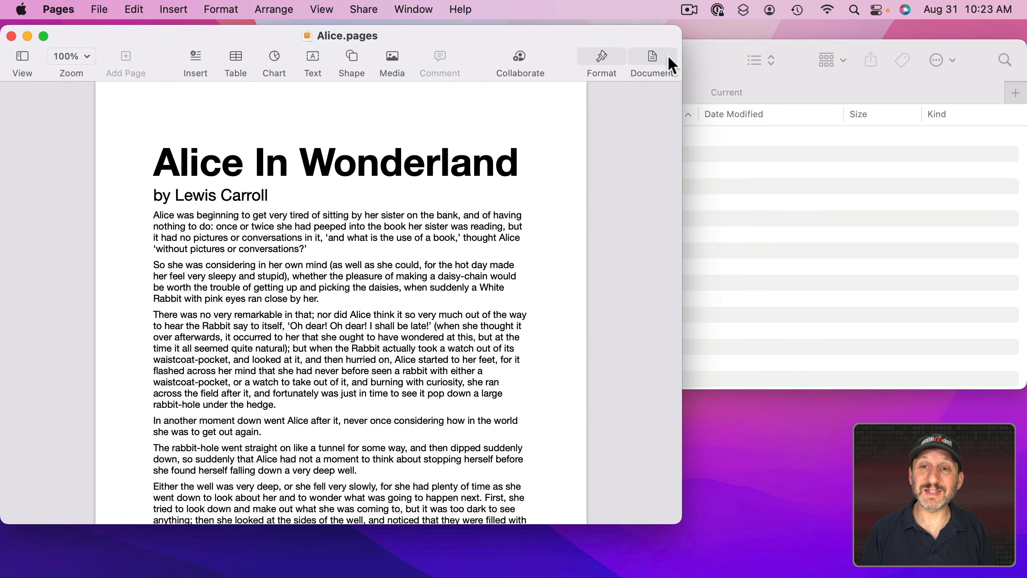
left_click(720, 60)
left_click_drag(395, 48, 744, 48)
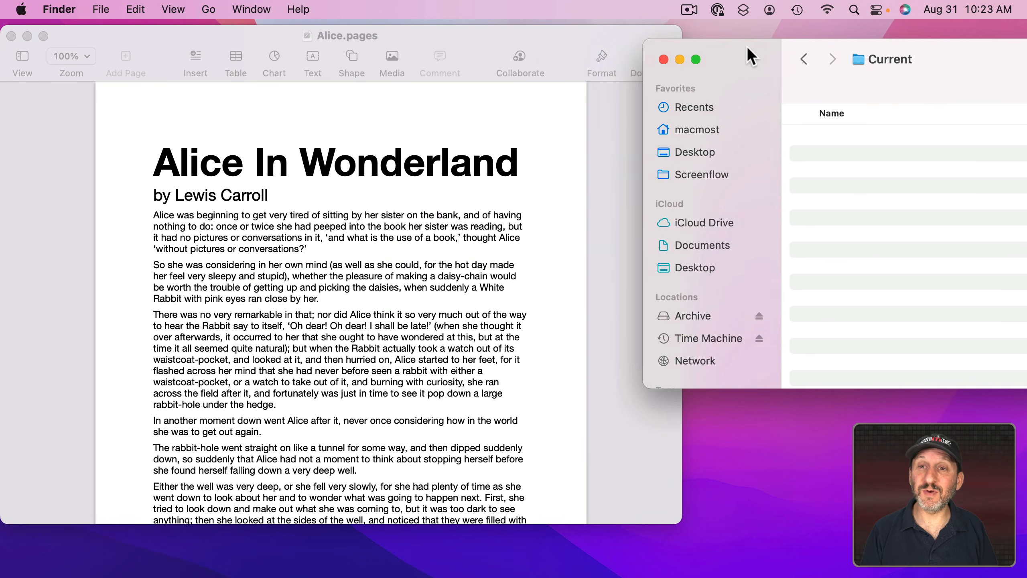
Step: Place the open Alice.pages document into the Current folder using its title icon
left_click(257, 33)
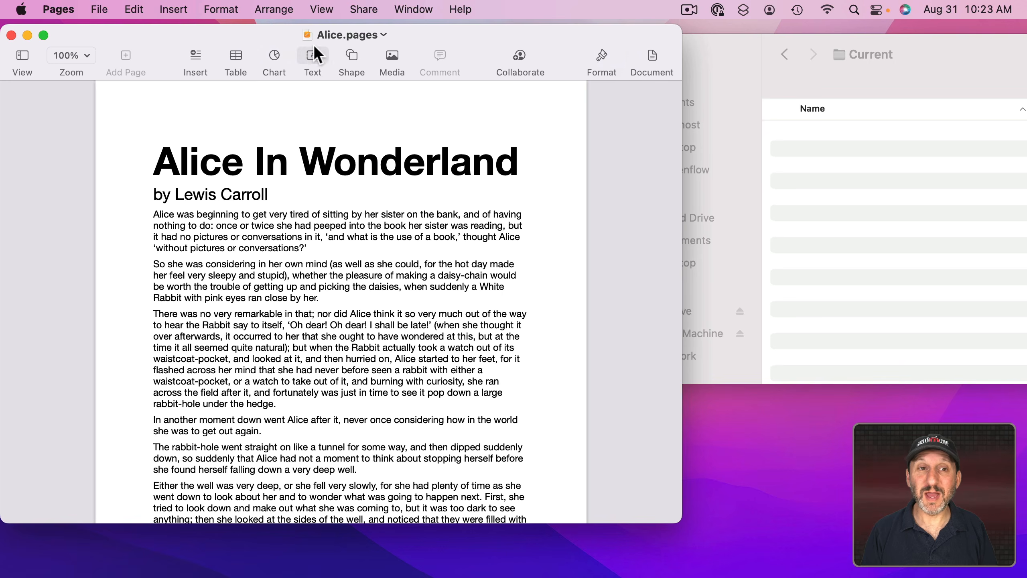
left_click_drag(314, 44, 814, 153)
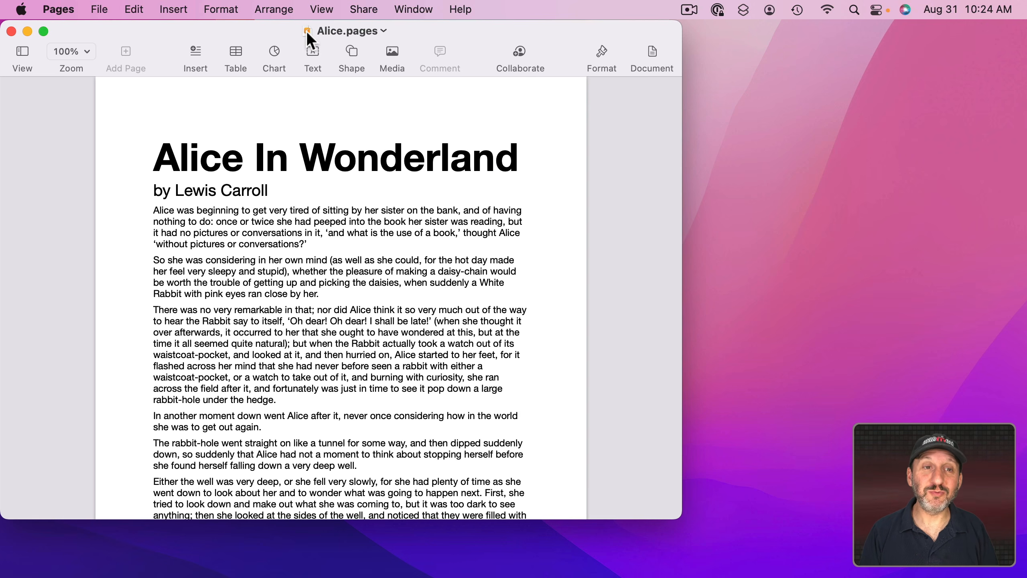
Step: Create a new Mail message with Alice.pages attached using its title icon, and delete the attachment from the message
left_click_drag(306, 31, 173, 564)
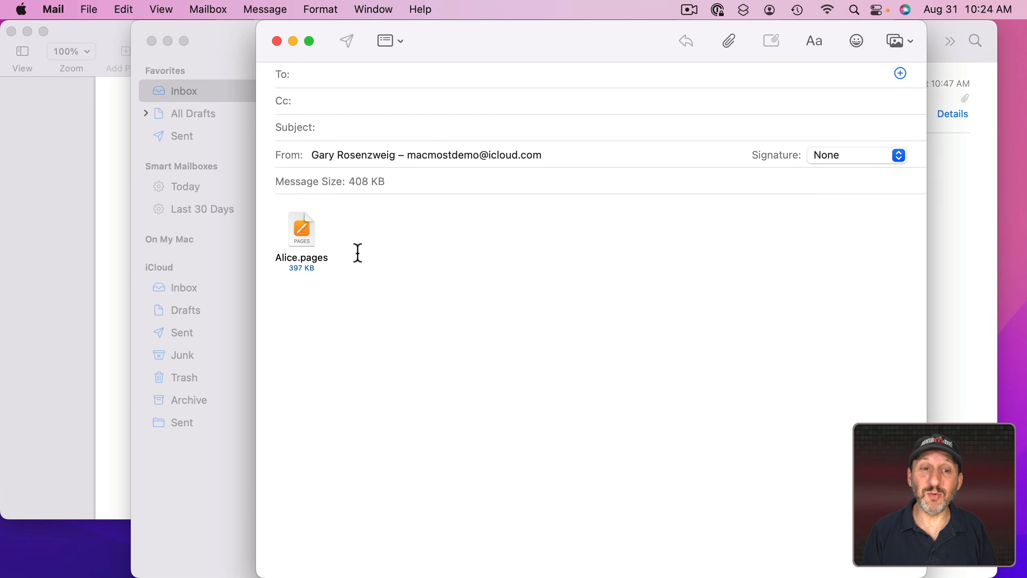
left_click_drag(358, 253, 255, 227)
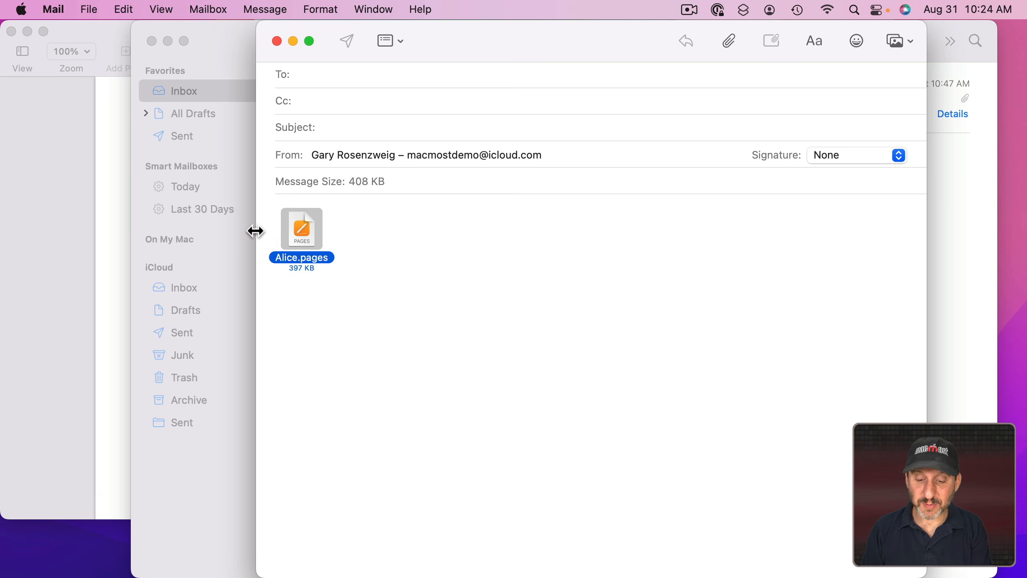
key("BackSpace")
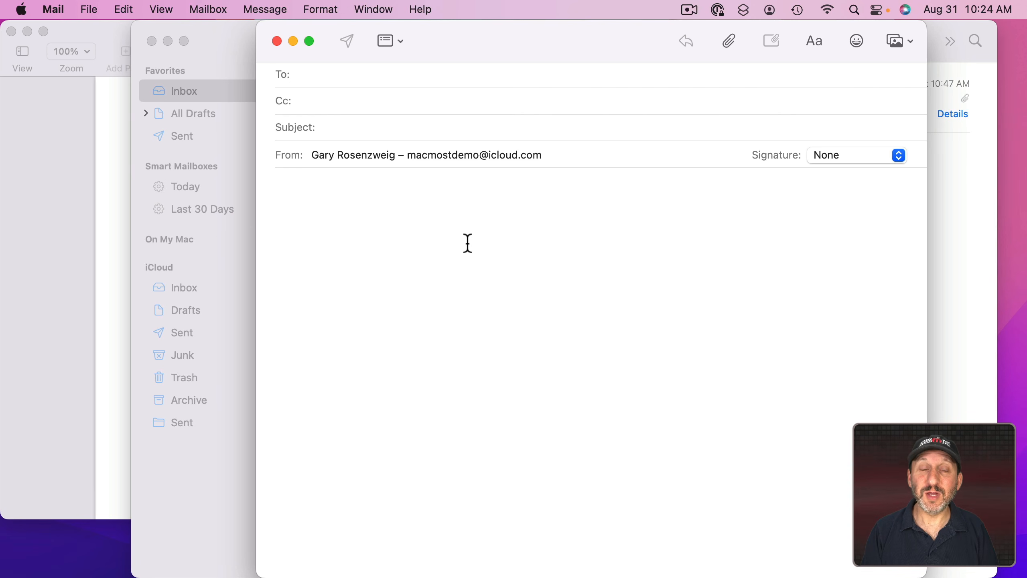
Step: Attach Alice.pages directly to the body of the open mail message using the document's title icon
left_click(113, 36)
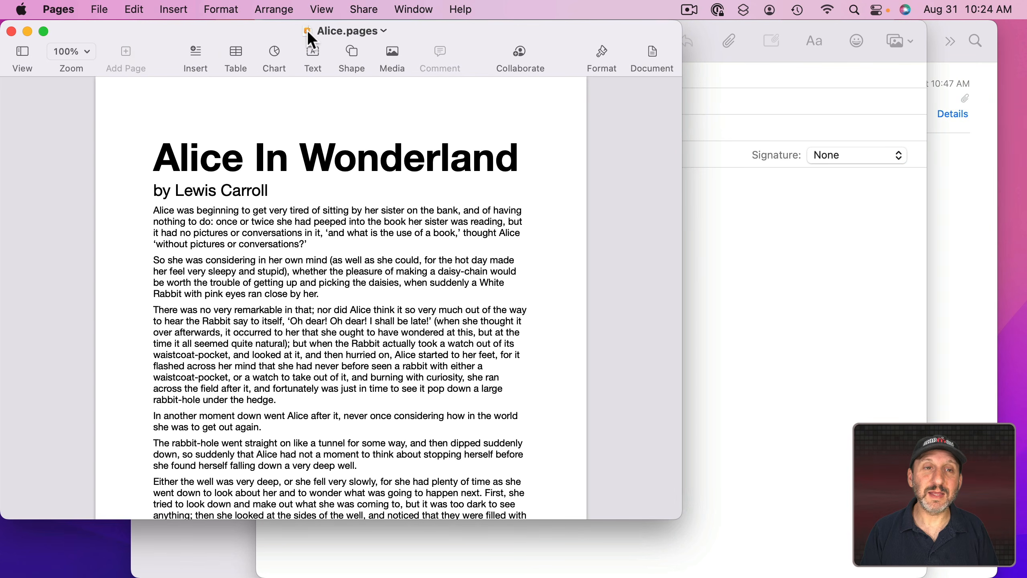
left_click_drag(308, 34, 761, 281)
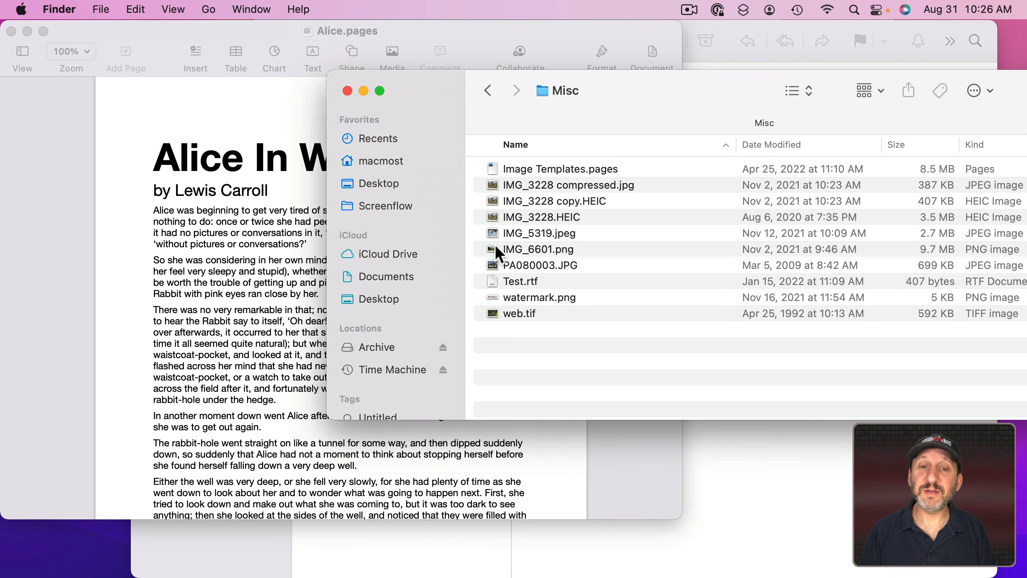
Step: Open IMG_5319.jpeg from the Misc folder in Preview, close the folder window and move the image beside the Alice document
mouse_move(492, 229)
left_mouse_down()
mouse_move(522, 186)
mouse_move(560, 184)
mouse_move(452, 180)
mouse_move(196, 268)
mouse_move(214, 293)
mouse_move(209, 254)
mouse_move(226, 575)
mouse_move(210, 568)
mouse_move(687, 575)
mouse_move(723, 483)
mouse_move(487, 233)
mouse_move(487, 249)
left_mouse_up()
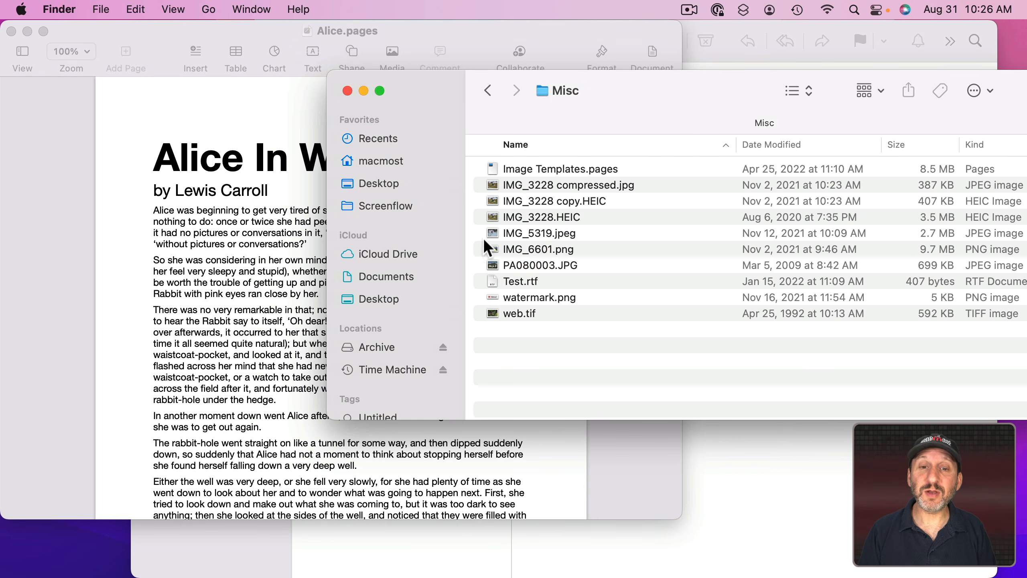
double_click(492, 231)
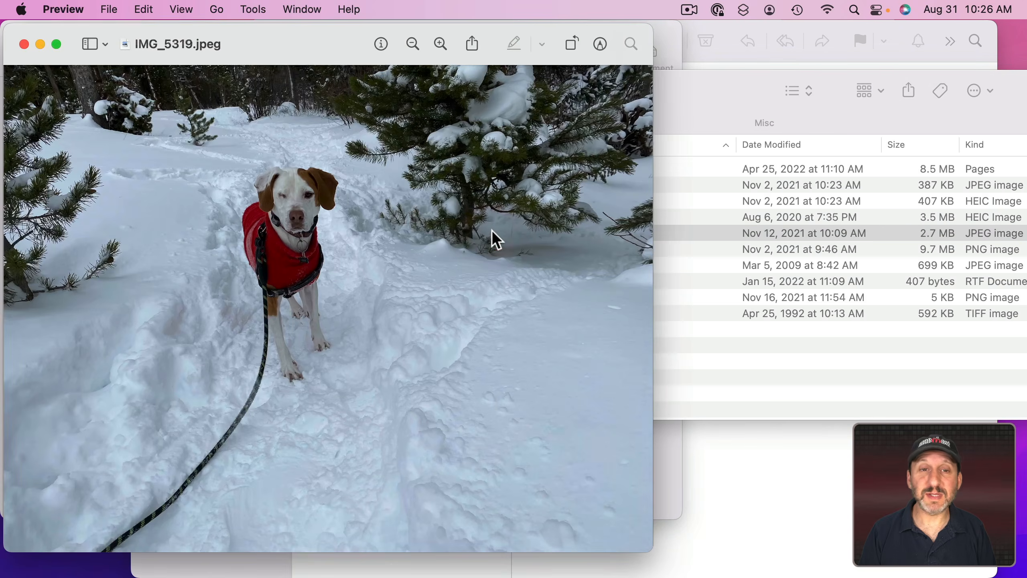
left_click(680, 93)
key("super+w")
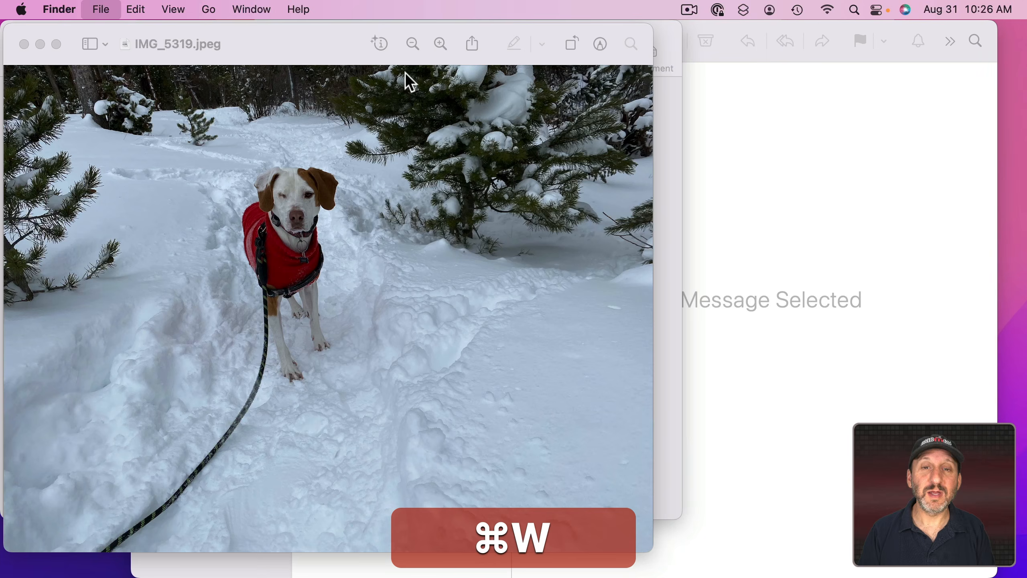
left_click_drag(291, 51, 574, 47)
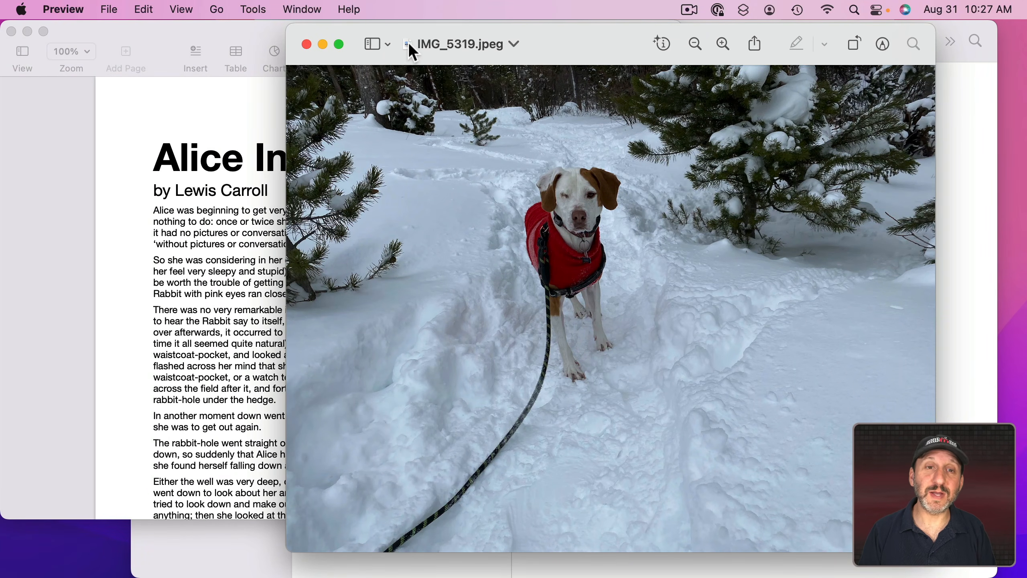
Step: Insert IMG_5319.jpeg into the Alice document on its first page using the image's title icon
left_click_drag(353, 112, 168, 368)
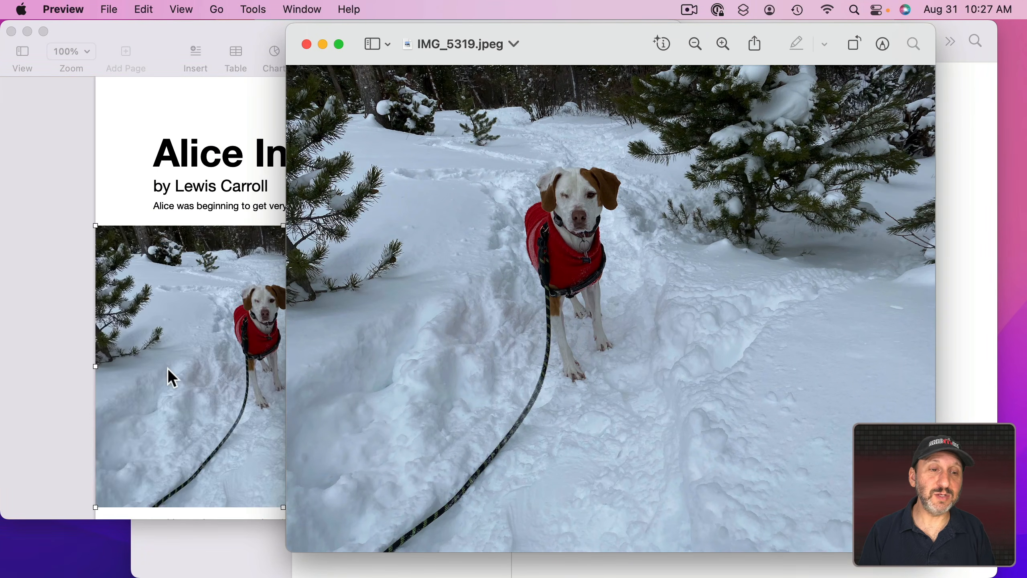
left_click(202, 201)
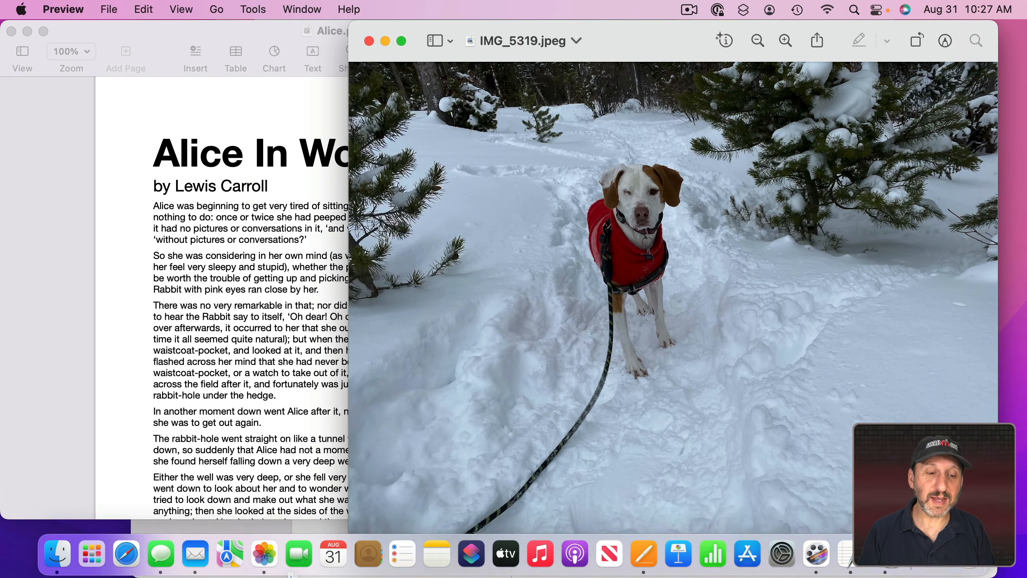
Step: Switch to Messages and place IMG_5319.jpeg in the open conversation's message field using the image's title icon
left_click_drag(293, 576, 192, 556)
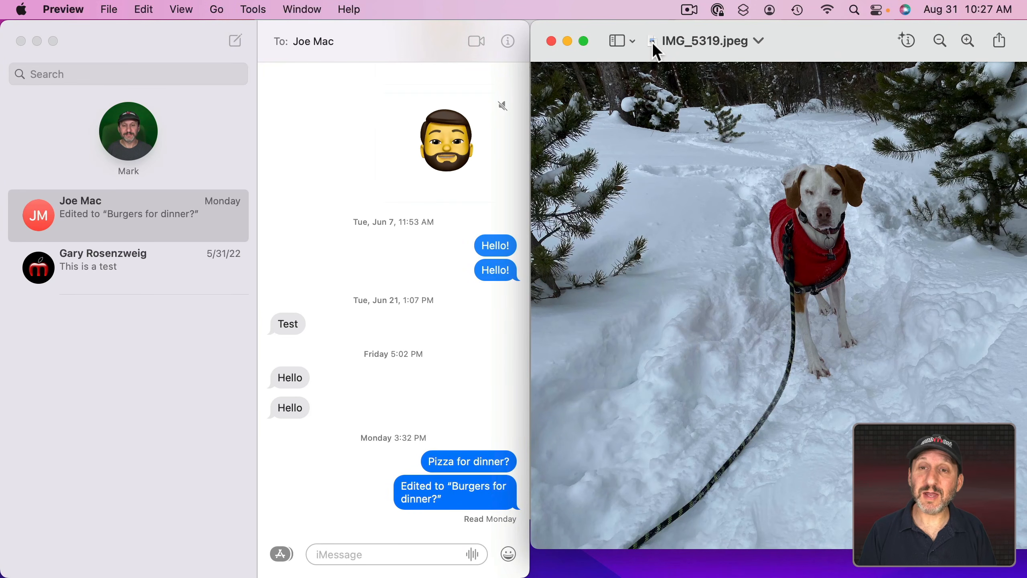
left_click_drag(652, 41, 350, 557)
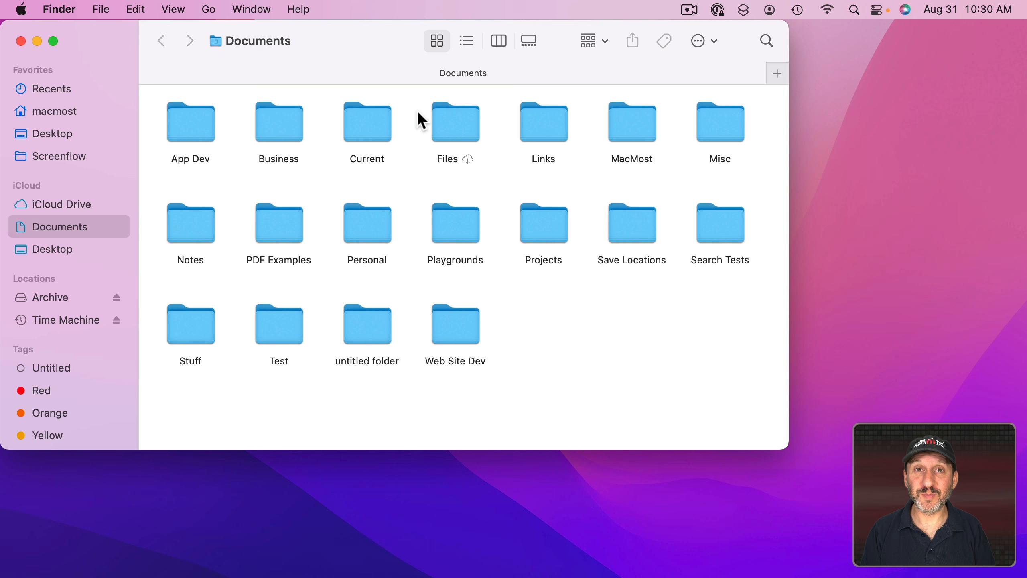
Step: Open the Misc folder and a second Finder window showing Notes, offset the Notes window and bring Misc to the front
double_click(702, 125)
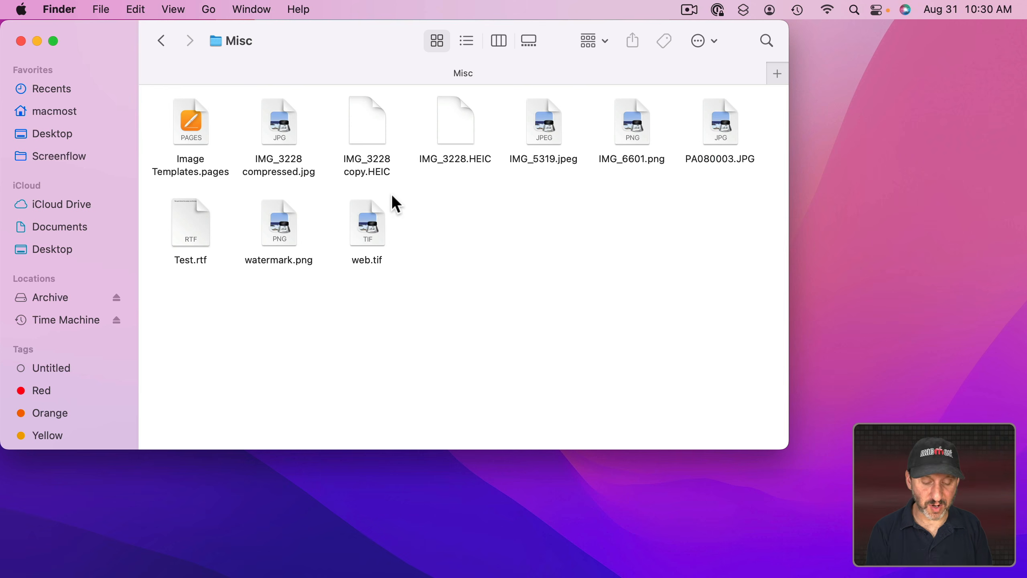
key("super+n")
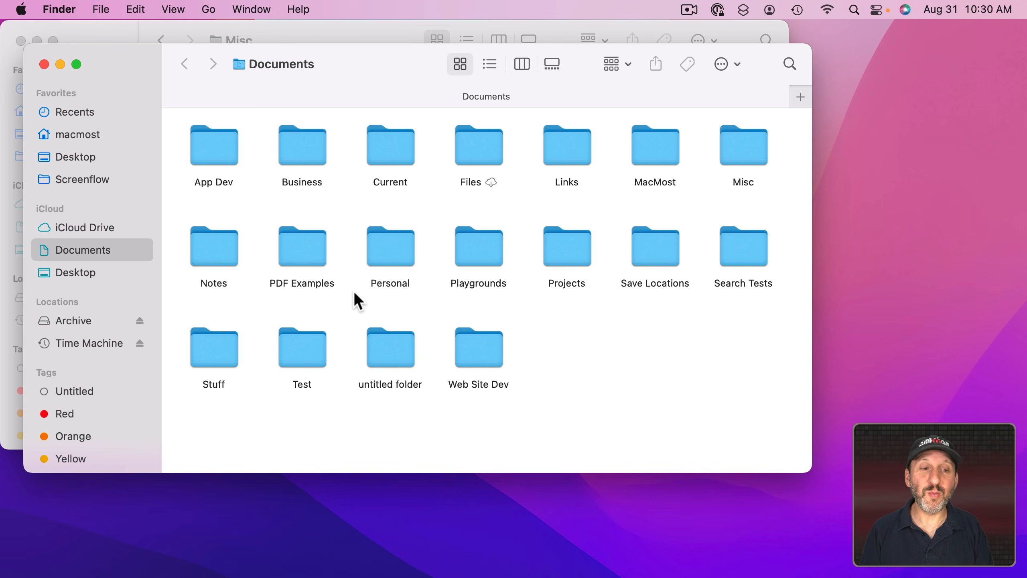
double_click(218, 259)
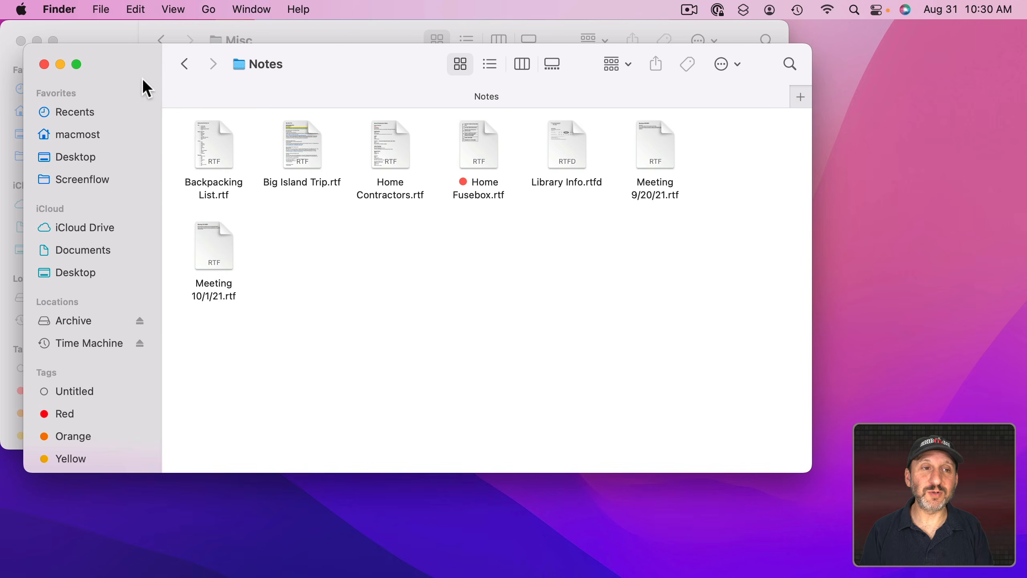
left_click_drag(142, 87, 385, 203)
left_click(319, 49)
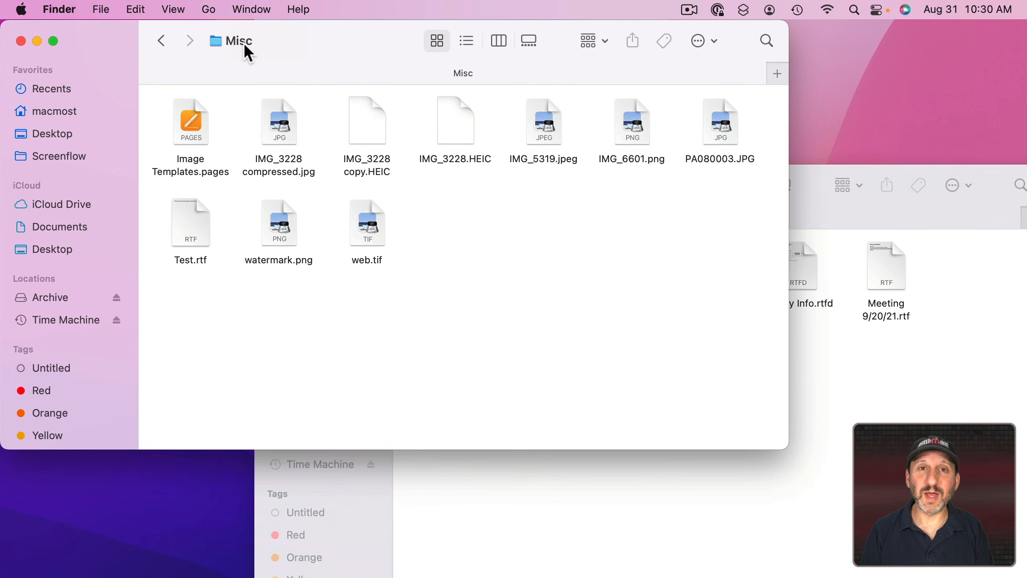
Step: Go up to Documents and back into Misc, and view the list of enclosing folders from the window title
key("super+Up")
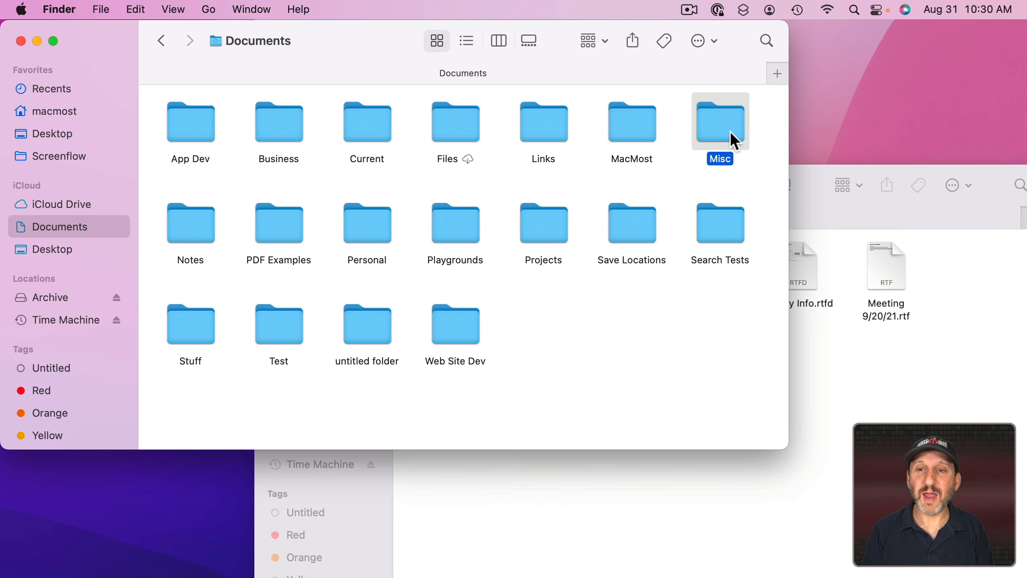
key("super+Down")
left_click(237, 41, "super")
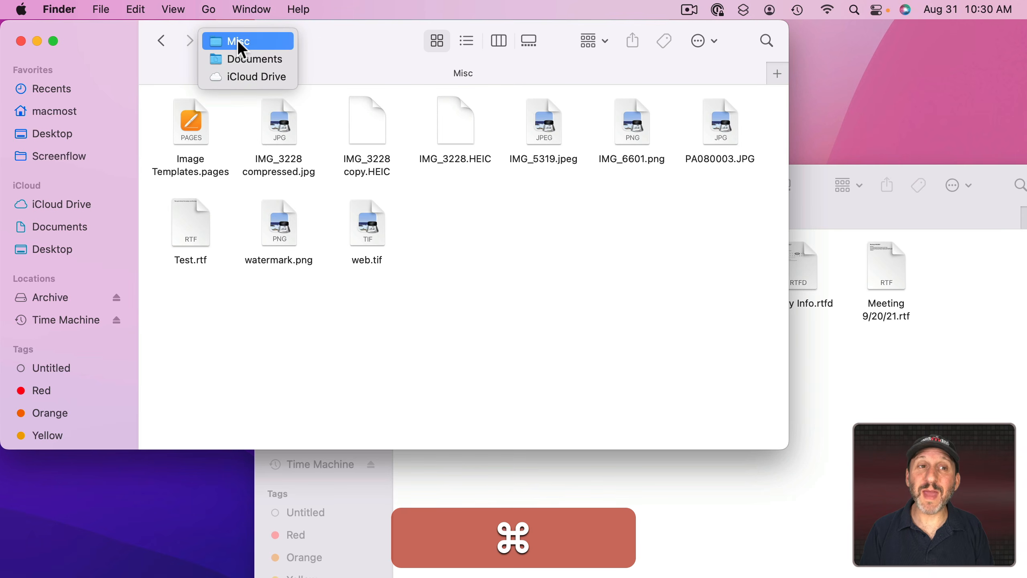
left_click(375, 44)
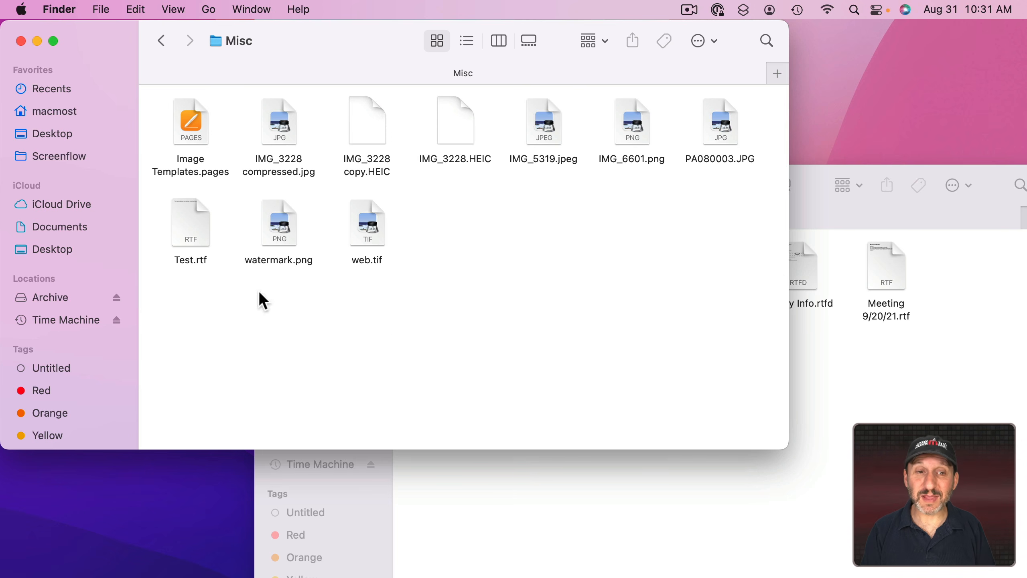
Step: Move the Misc folder into the Notes folder using the Misc window's title icon
left_click(912, 409)
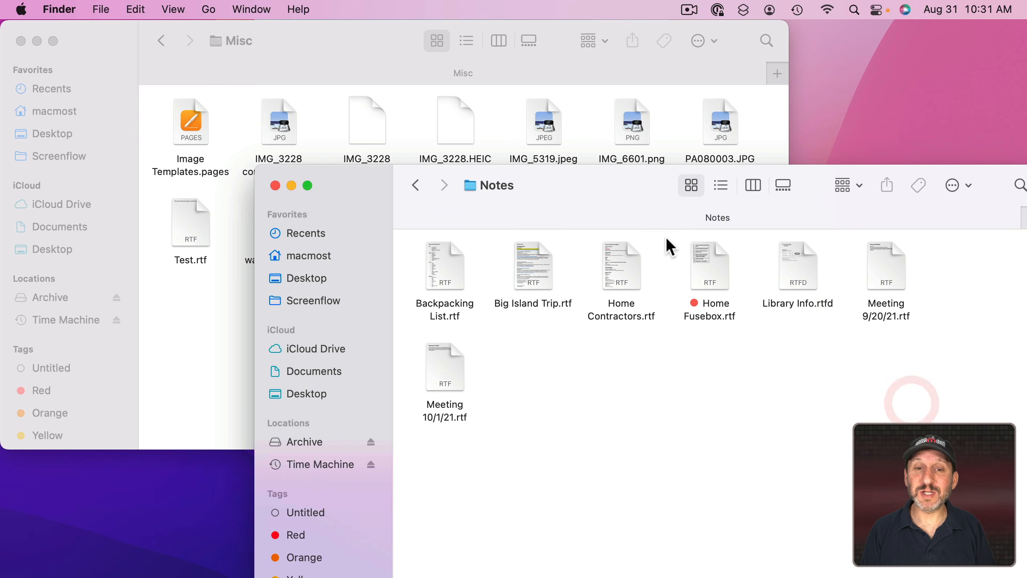
left_click(244, 55)
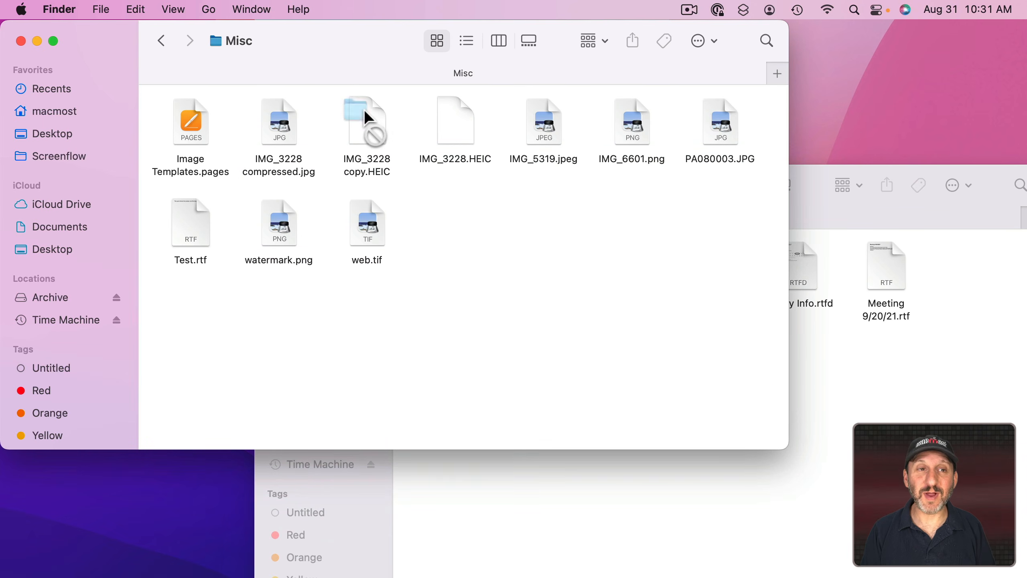
left_click_drag(364, 112, 769, 377)
left_click_drag(872, 397, 871, 397)
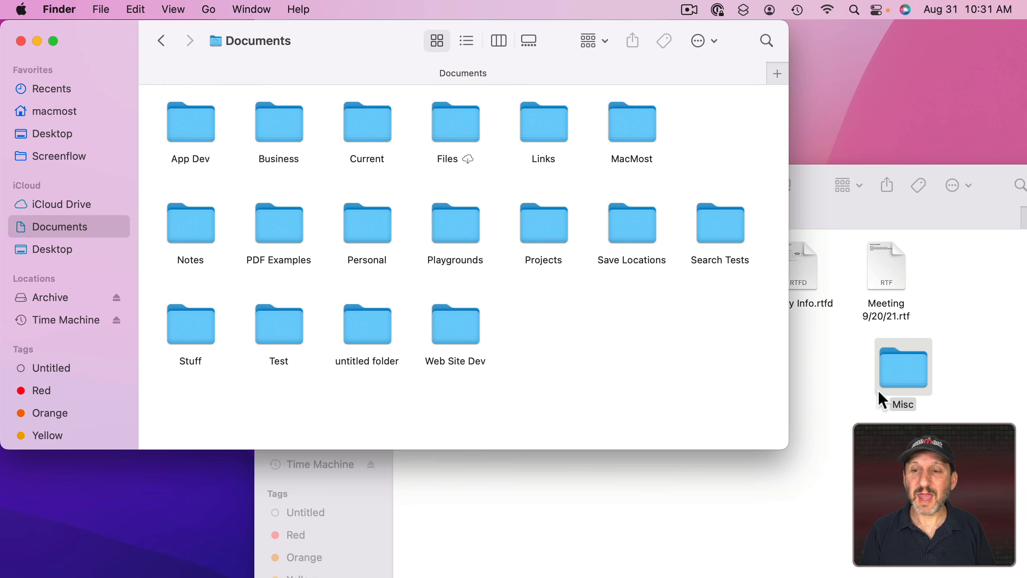
Step: Close the Notes window and open the Misc folder from Documents
left_click(967, 316)
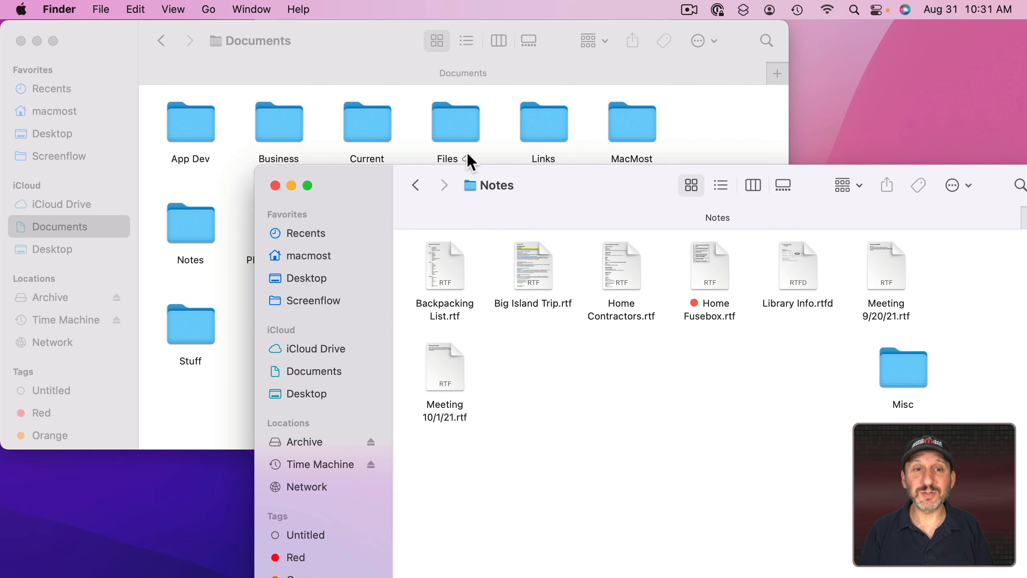
key("super+w")
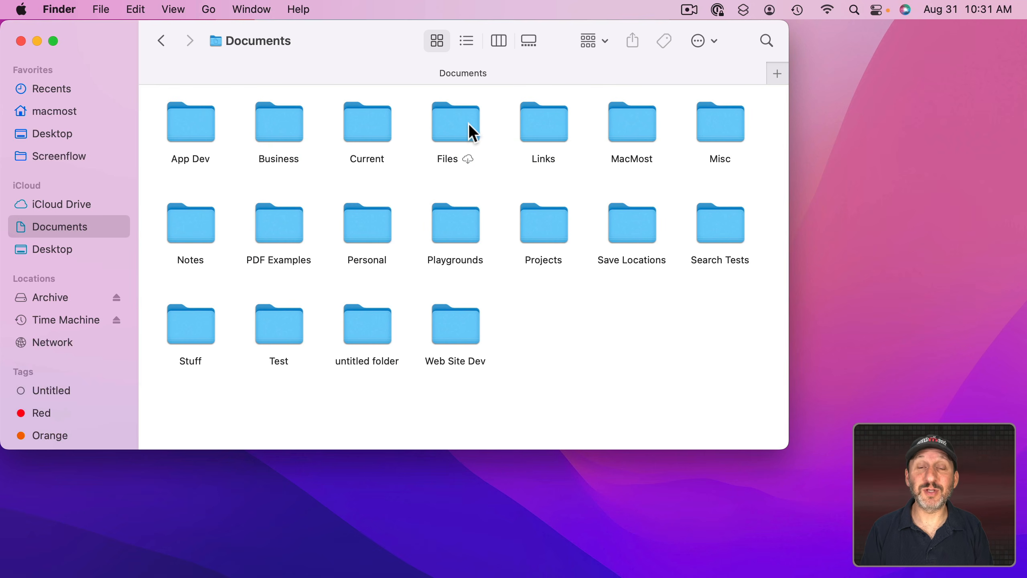
left_click(720, 124)
double_click(720, 124)
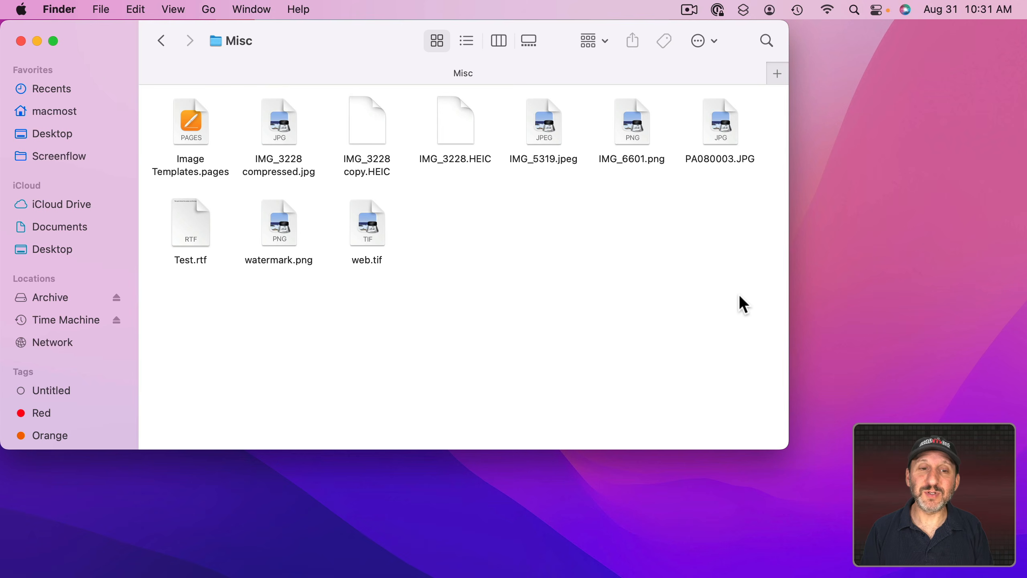
Step: Select and deselect all files in Misc, and move the whole folder to the Trash using its title icon
key("super+a")
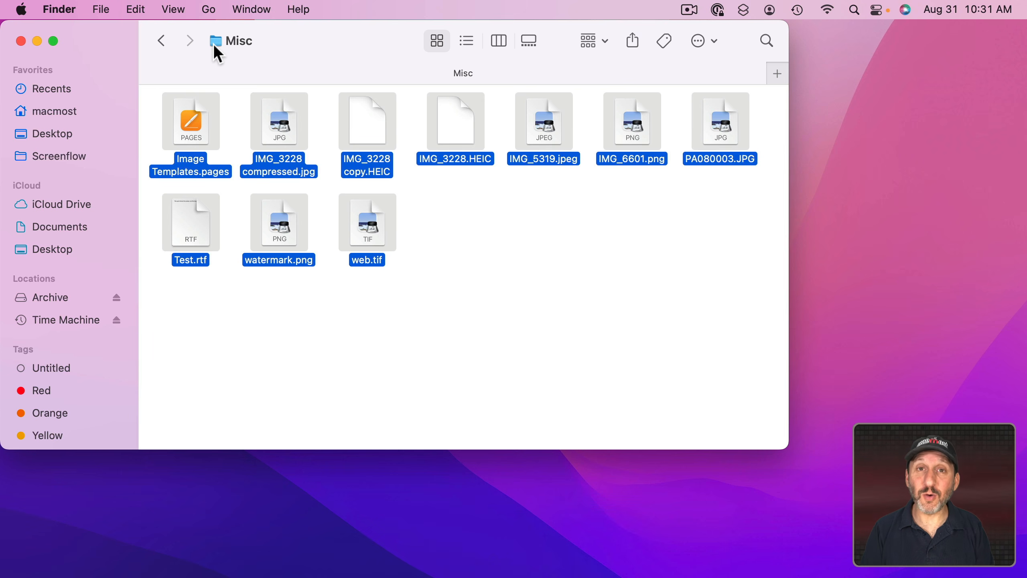
left_click(501, 277)
left_click_drag(219, 46, 960, 563)
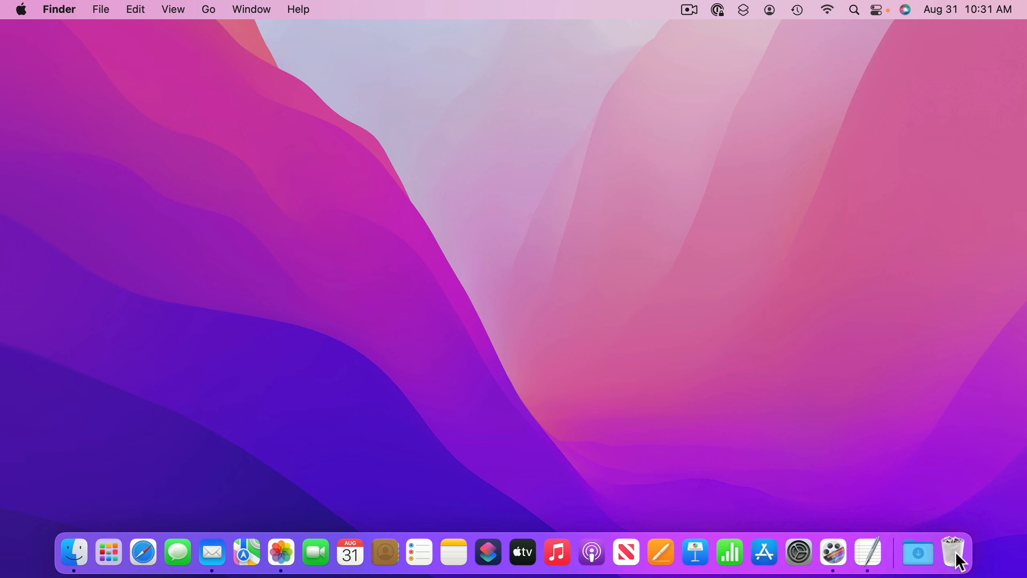
Step: Create an alias of the Misc folder on the desktop from Documents, and move that alias to the Trash
key("super+Up")
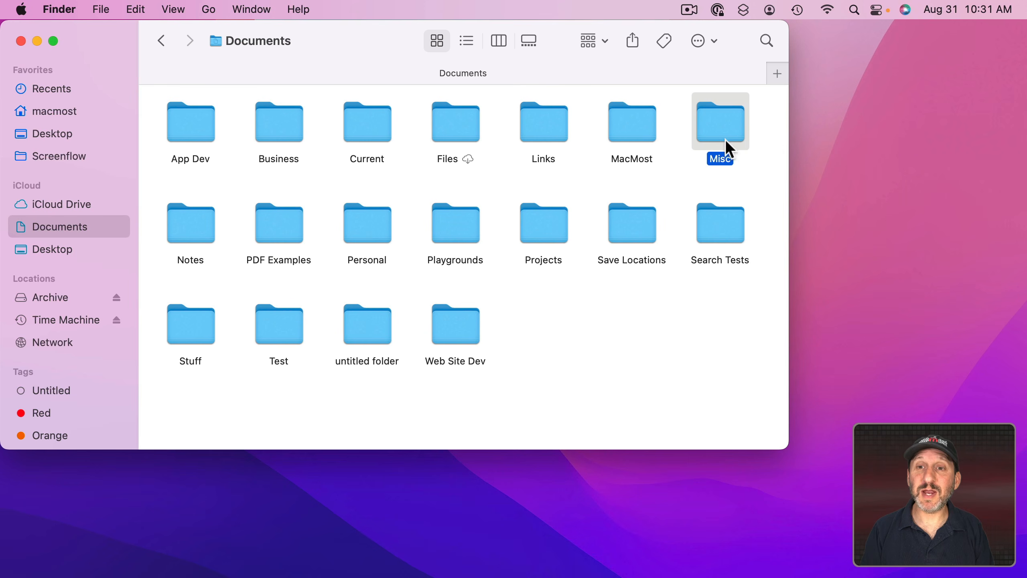
left_click_drag(723, 124, 932, 90)
key("super")
key("alt")
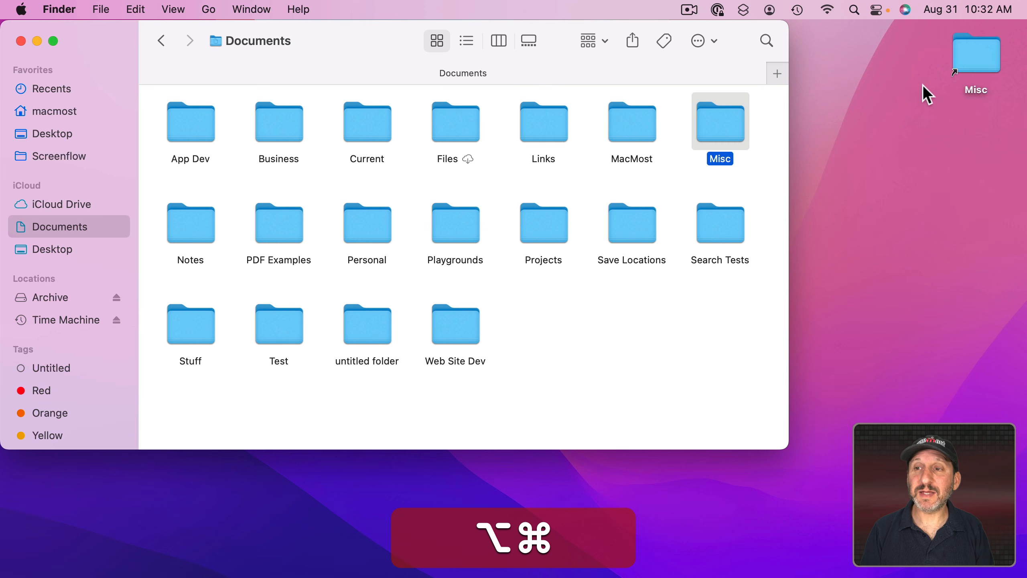
left_click_drag(957, 54, 960, 571)
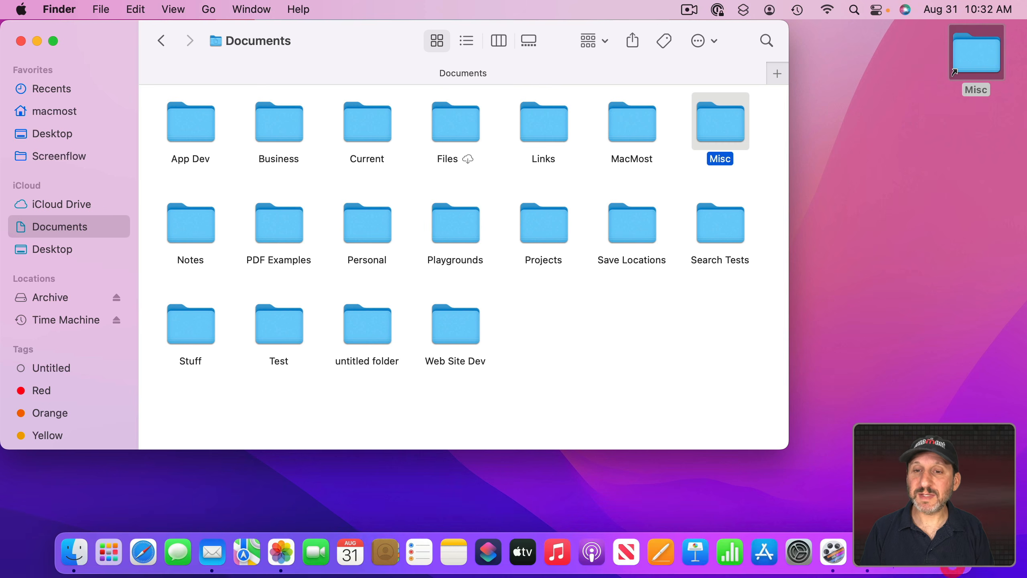
Step: Open the Misc folder and place an alias of it on the desktop using the window's title icon
double_click(737, 140)
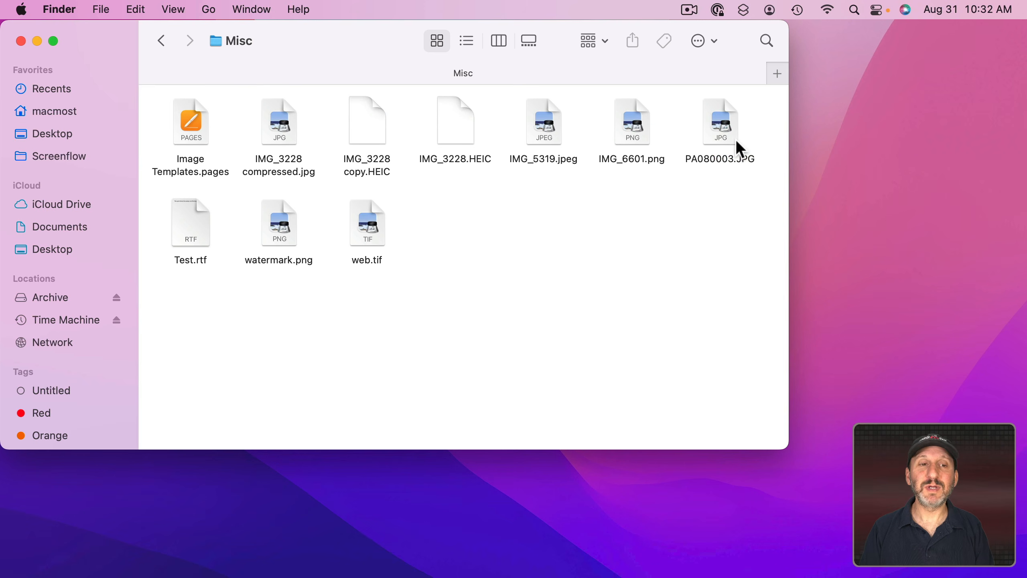
left_click_drag(217, 47, 964, 66)
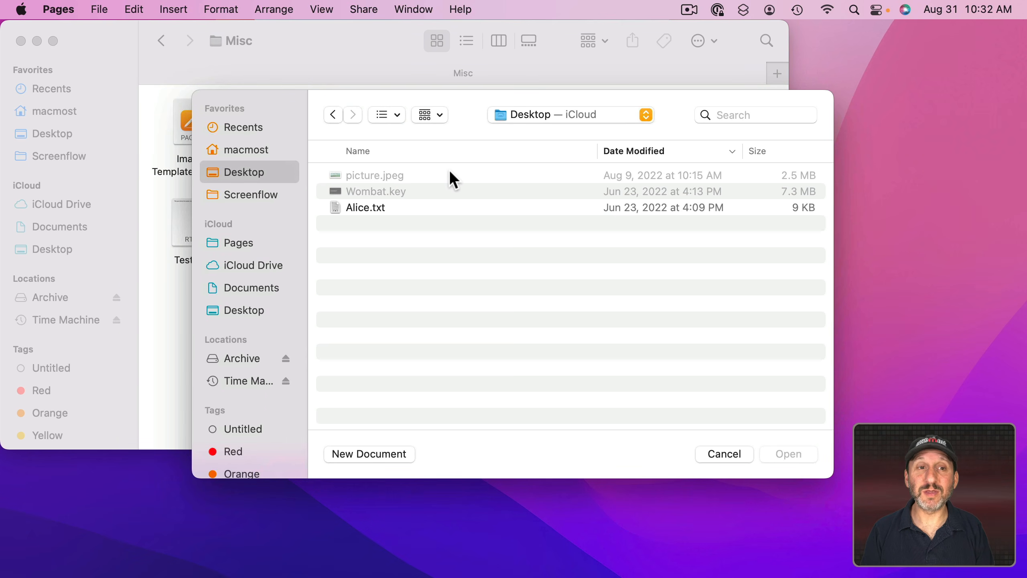
Step: Point the Pages file-opening dialog to Misc using the Finder window's title icon, and view the dialog's location list
left_click(337, 65)
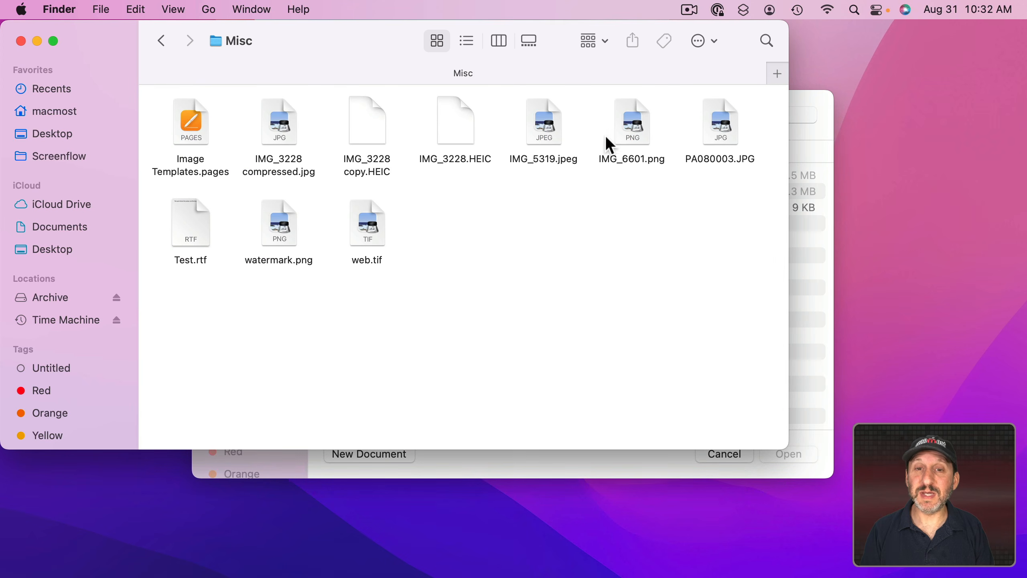
left_click(806, 245)
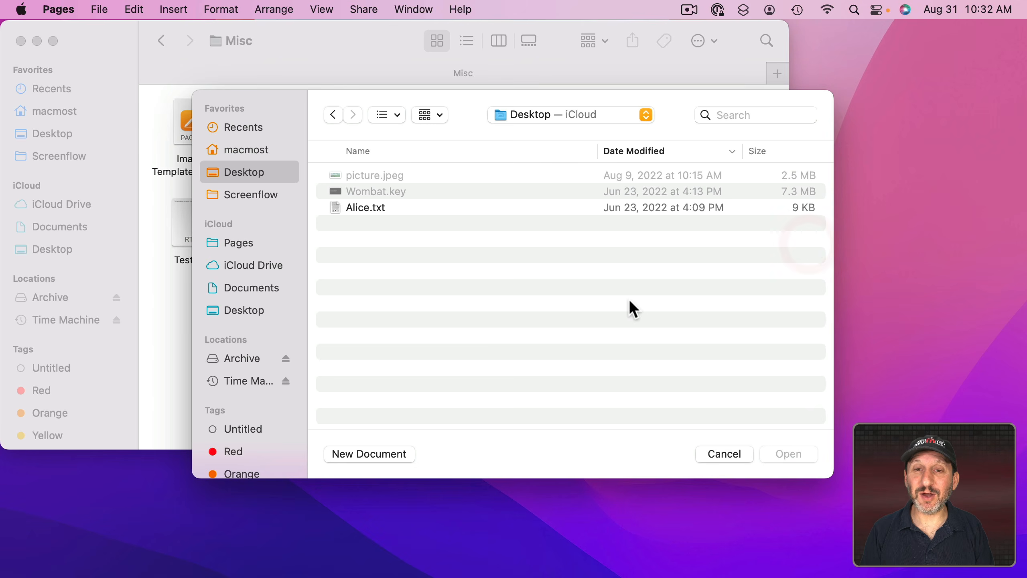
left_click(341, 55)
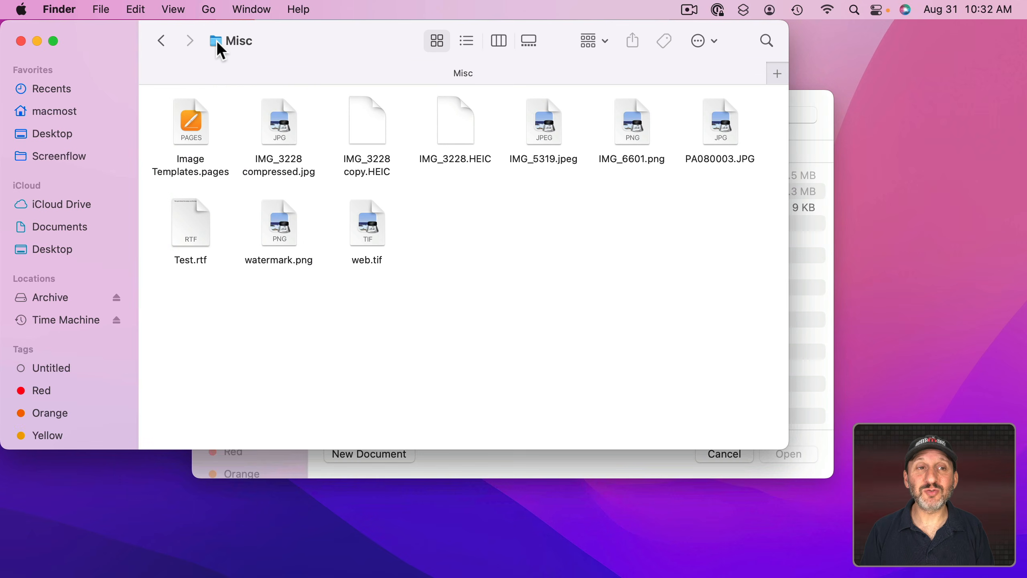
left_click_drag(216, 41, 807, 271)
left_click(809, 335)
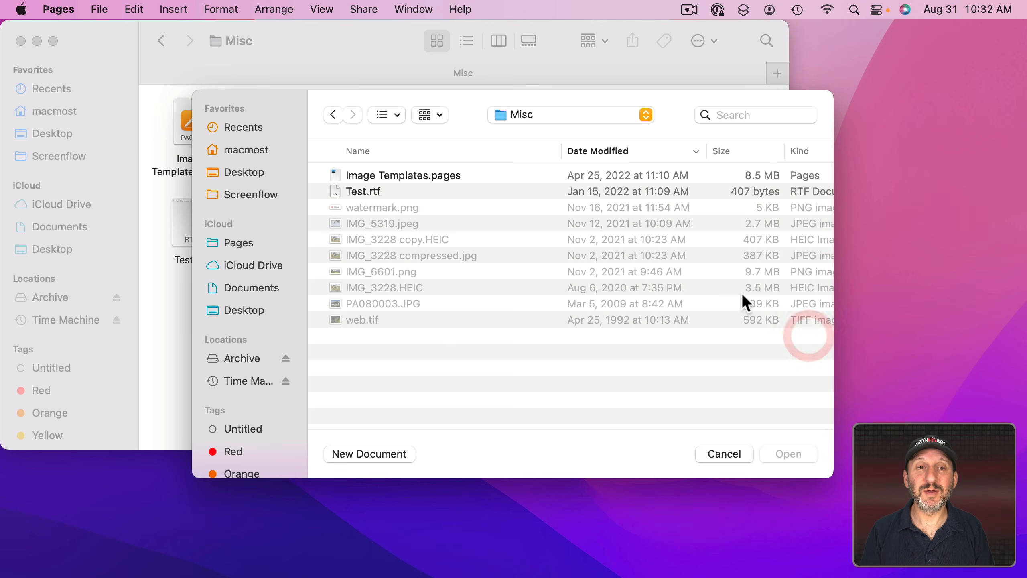
left_click(527, 116)
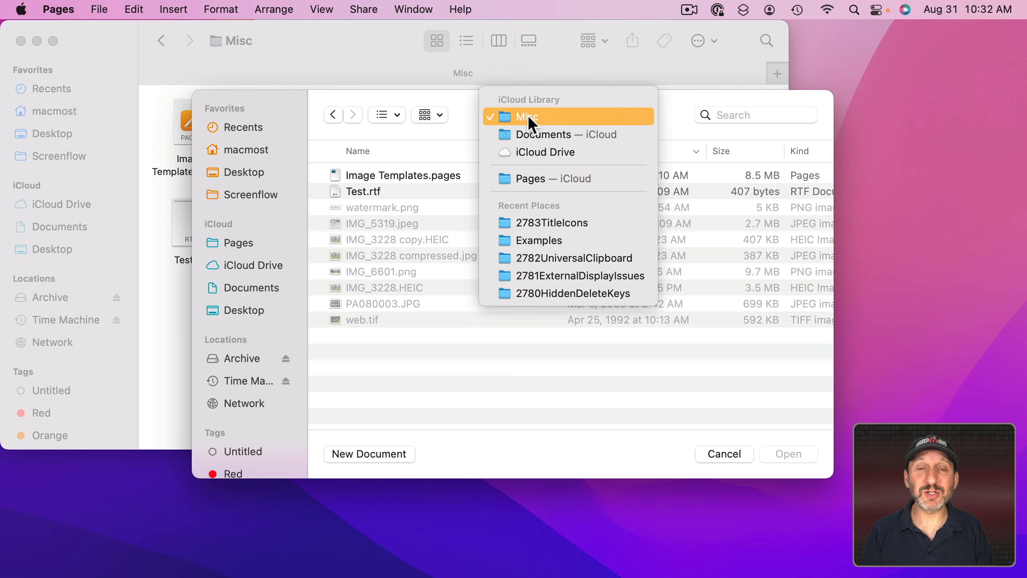
left_click(466, 112)
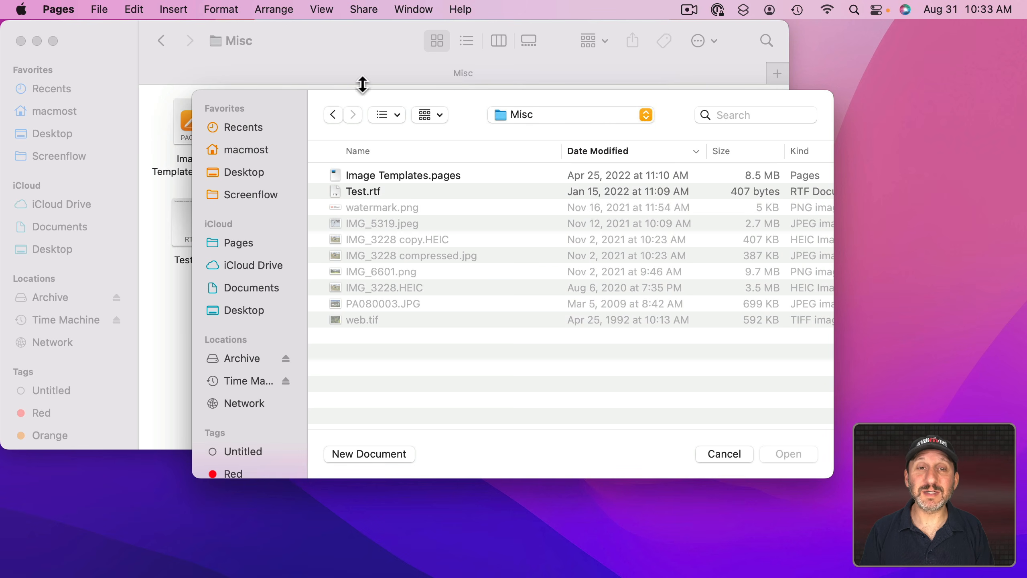
Step: Go up to Documents in Finder and drop the Misc folder itself onto the Pages file-opening dialog
left_click(306, 65)
key("super+Up")
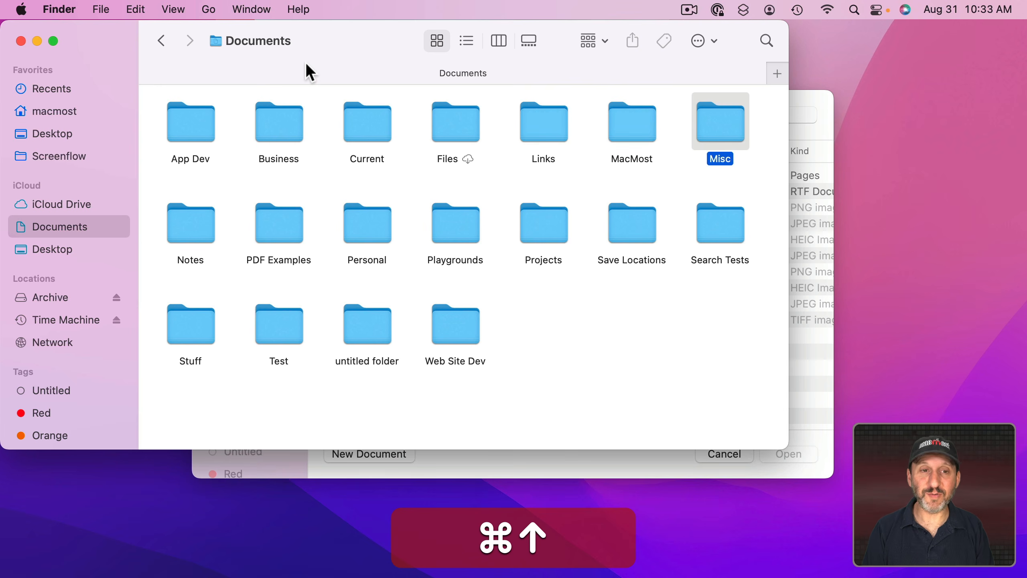
left_click_drag(716, 137, 805, 366)
Step: Show the info window for IMG_5319.jpeg in Misc and try its title icon over the file in the folder
double_click(709, 118)
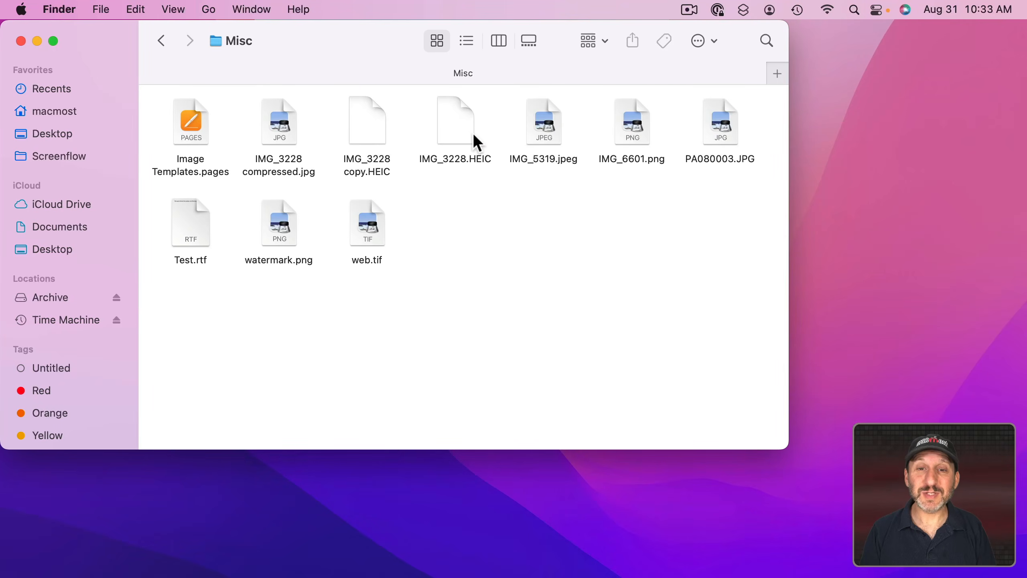
left_click(544, 126)
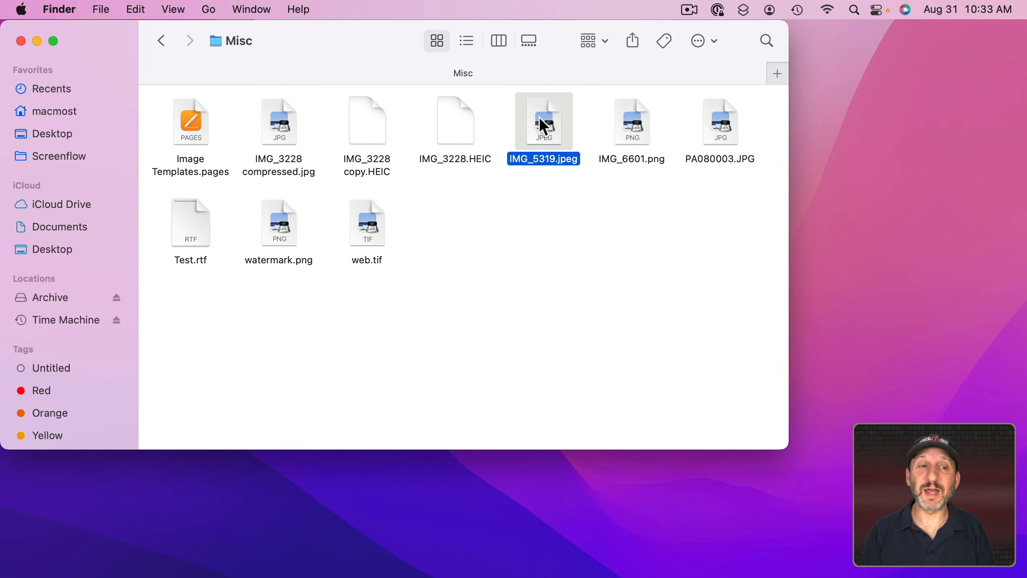
key("super")
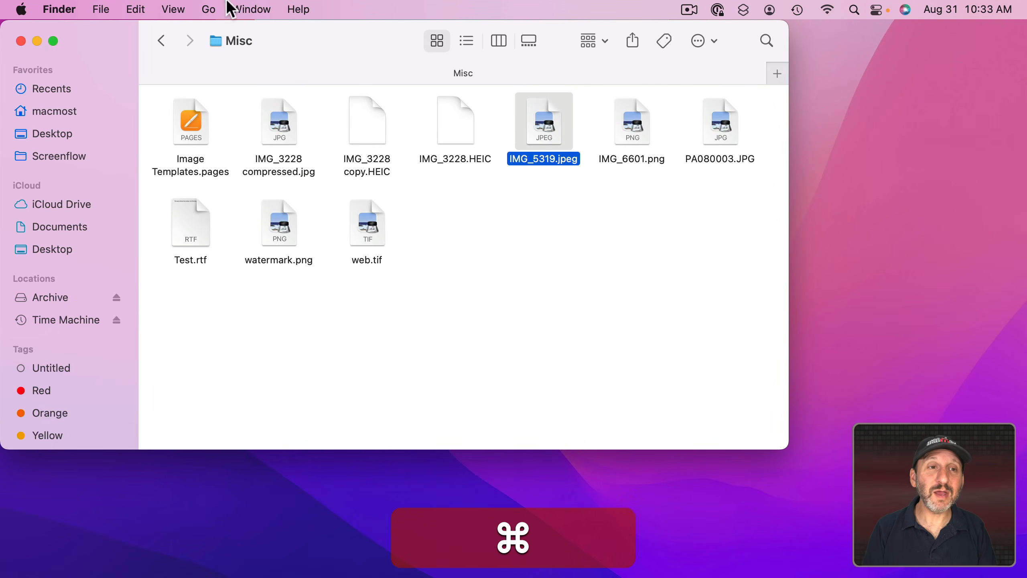
left_click(100, 9)
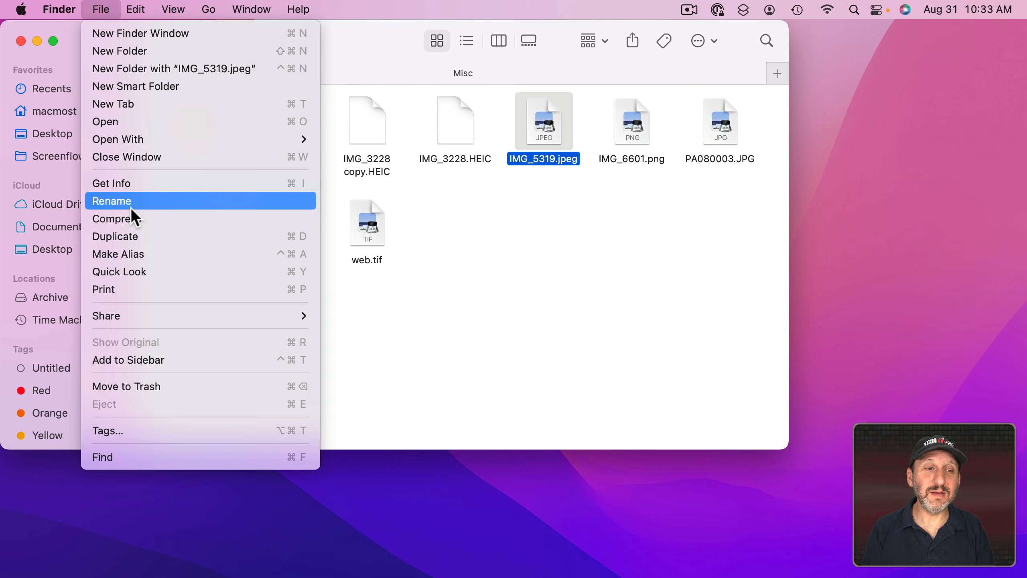
left_click(130, 185)
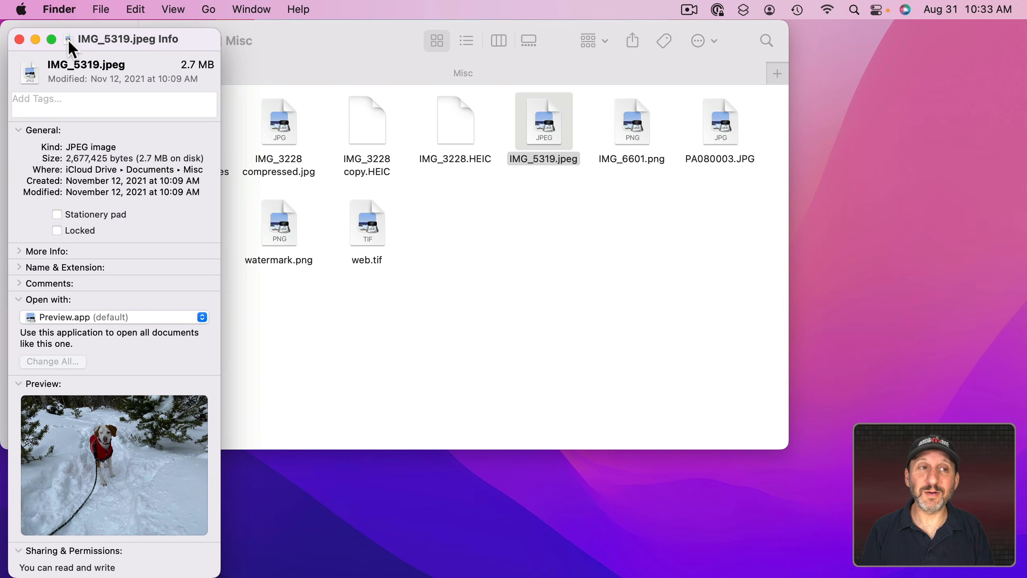
left_click_drag(67, 39, 546, 120)
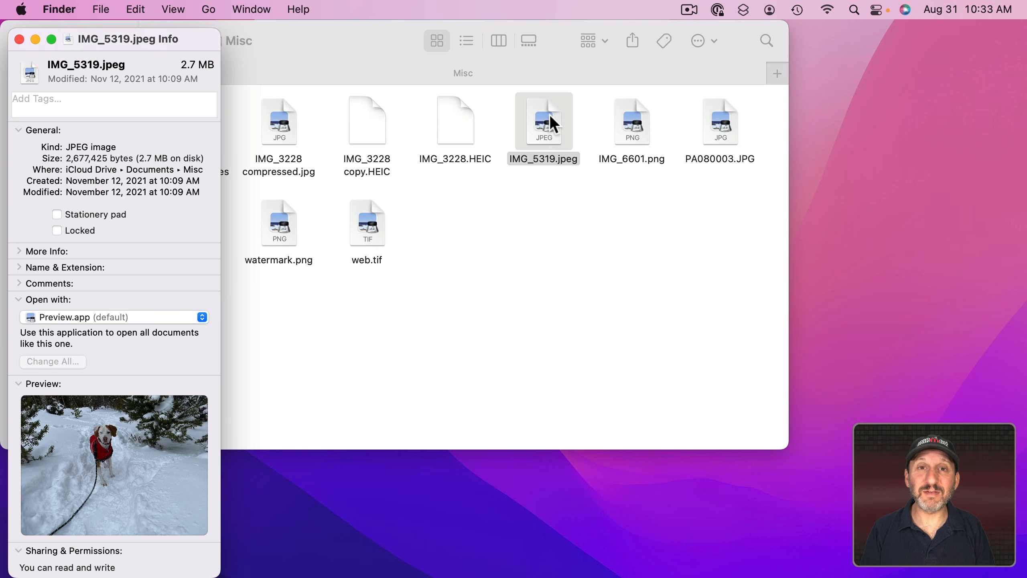
Step: Close the Misc Finder window while keeping the IMG_5319.jpeg info window open, and switch to Mail
left_click(365, 64)
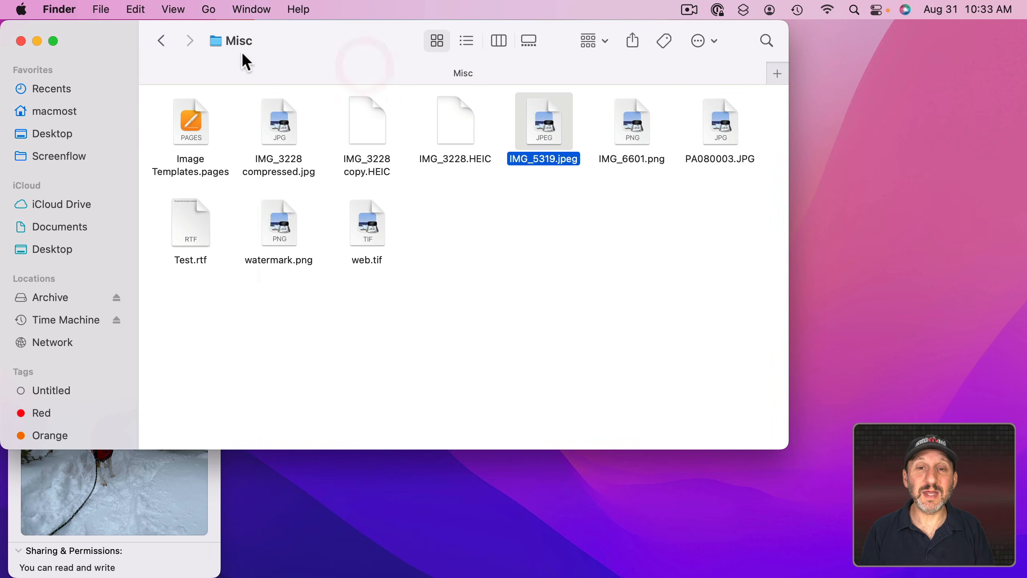
left_click(21, 41)
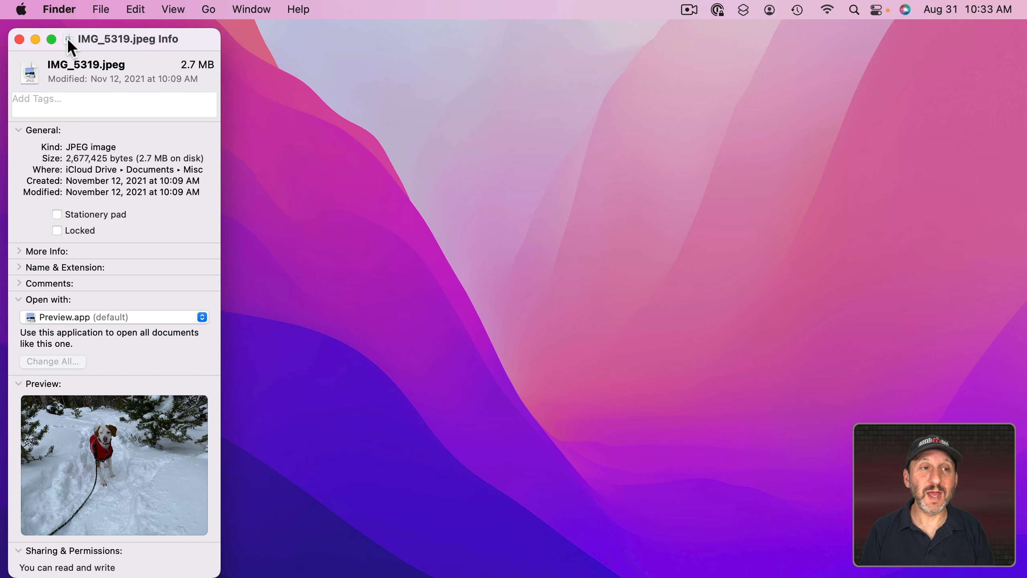
mouse_move(246, 575)
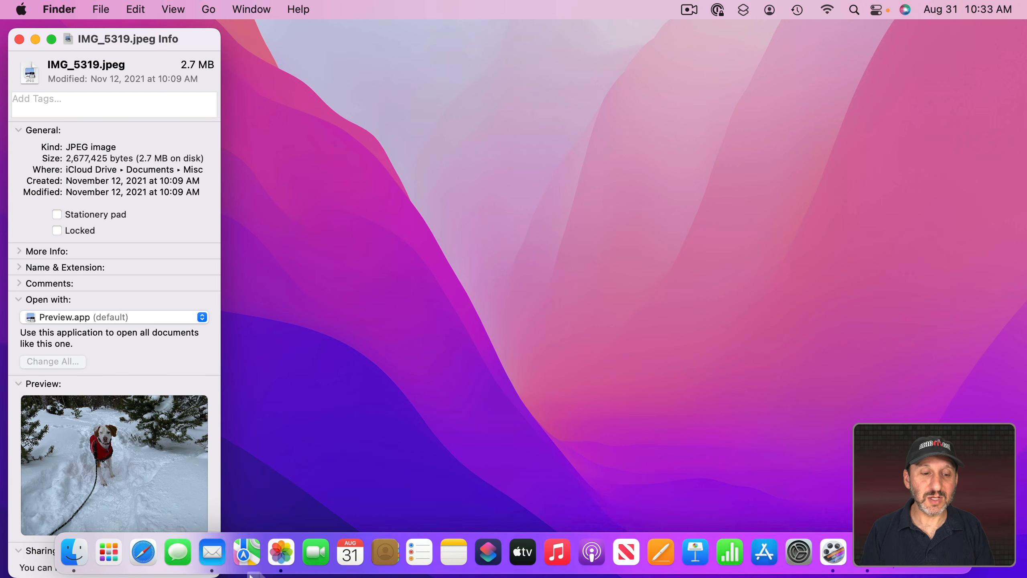
left_click(210, 550)
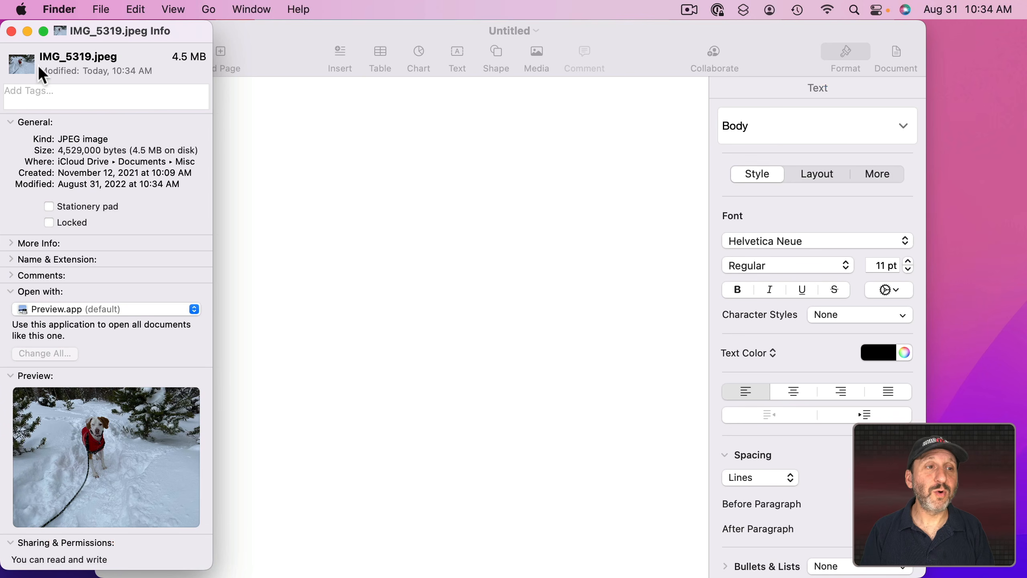
Step: Insert IMG_5319.jpeg into the blank Pages document using the info window's title icon
left_click_drag(61, 31, 381, 162)
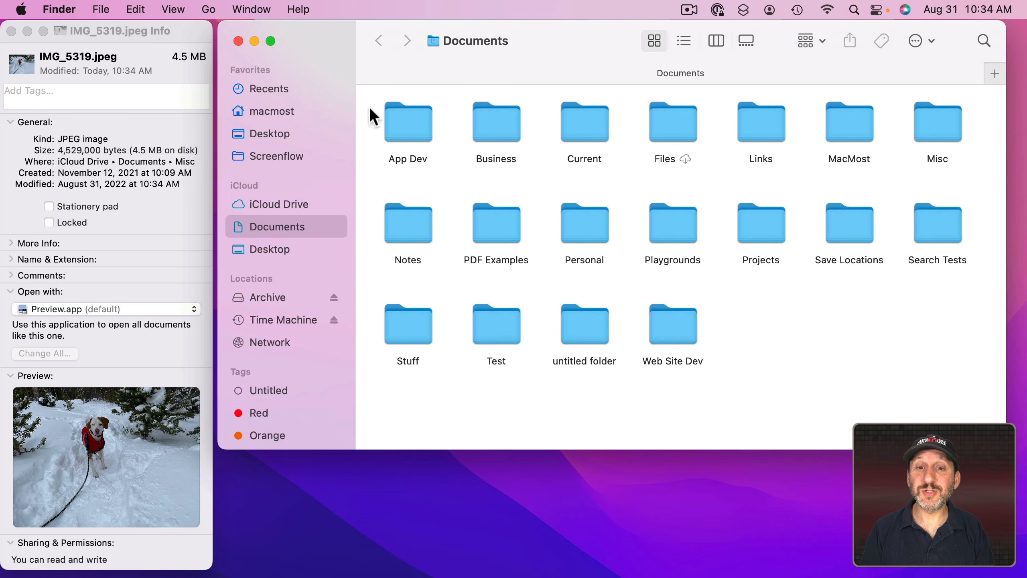
Step: Open the Personal folder in Documents and try dropping IMG_5319.jpeg into it from the info window's title icon
left_click(143, 30)
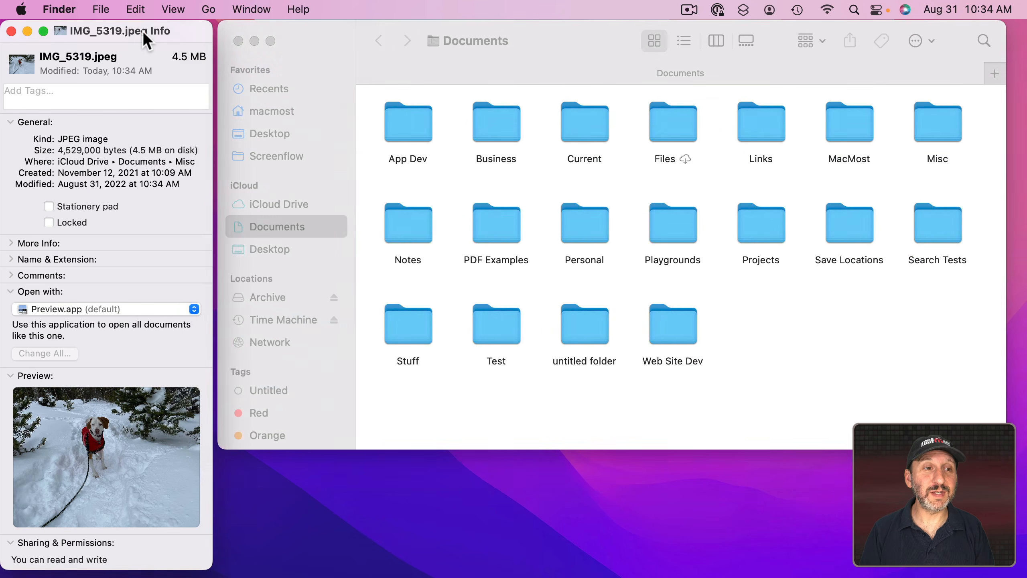
double_click(606, 225)
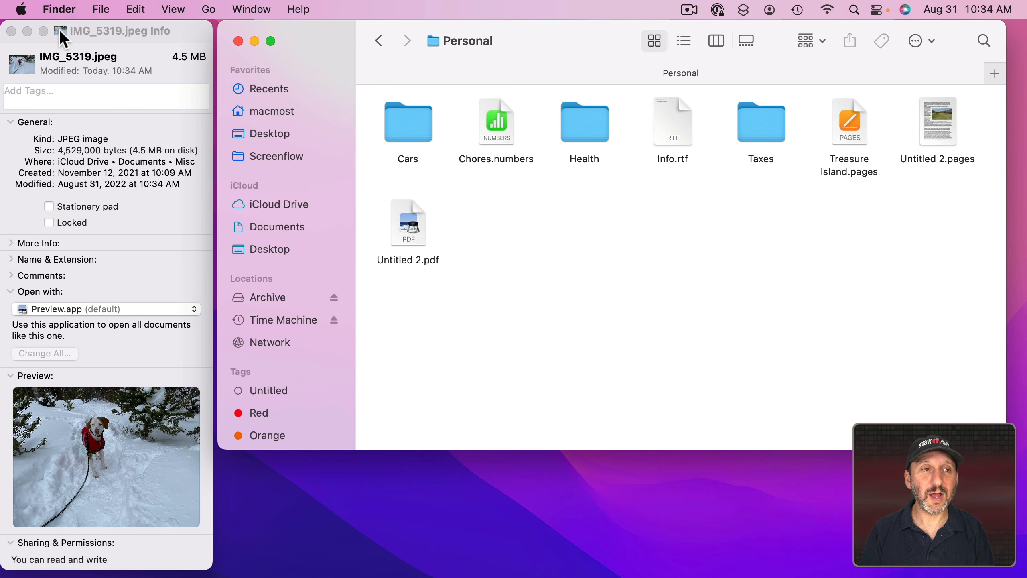
left_click_drag(60, 31, 502, 229)
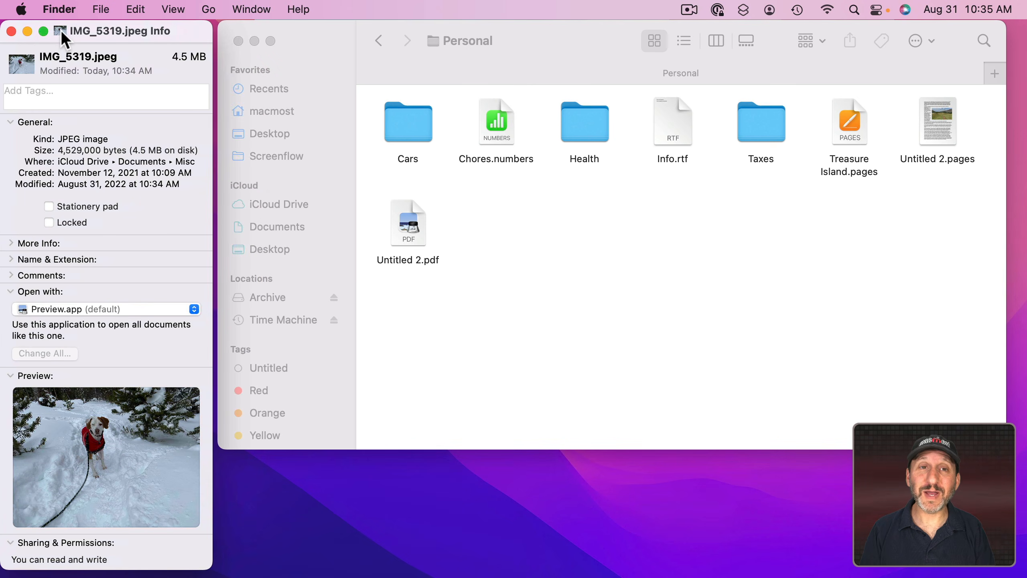
Step: Copy IMG_5319.jpeg into the Personal folder using the info window's title icon, leaving the original in Misc
left_click_drag(62, 34, 518, 227)
key("alt")
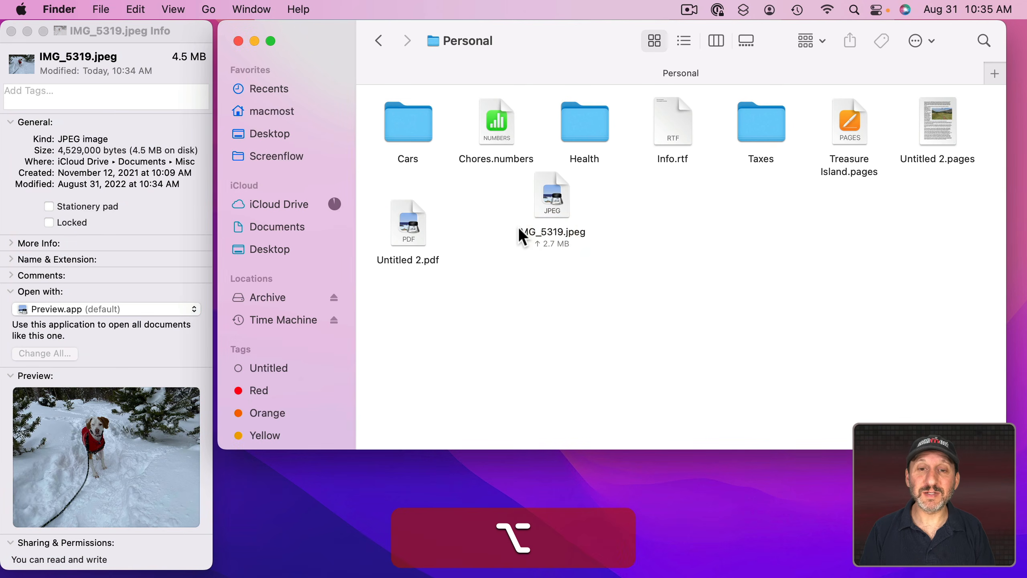
left_click(173, 37)
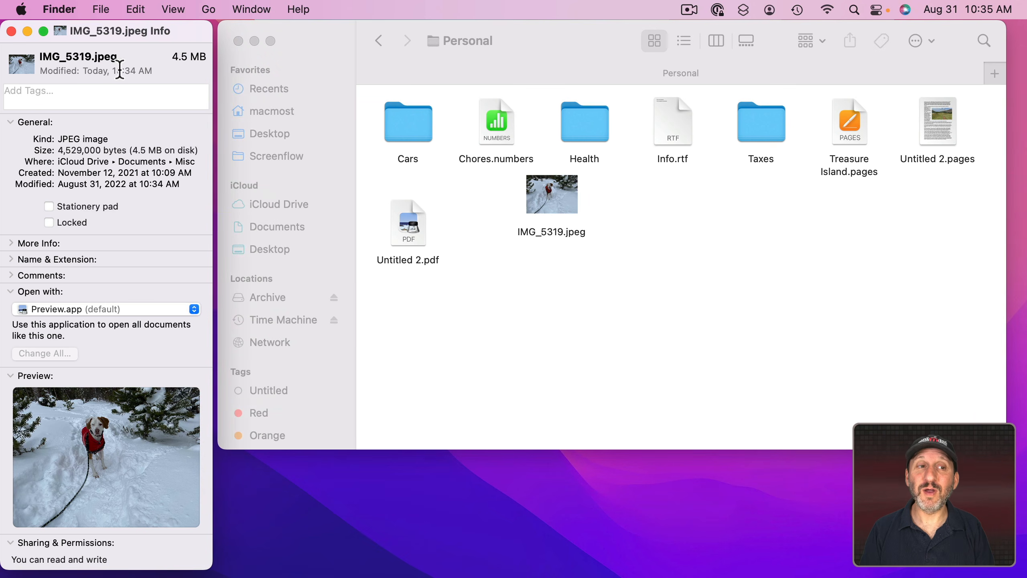
double_click(184, 162)
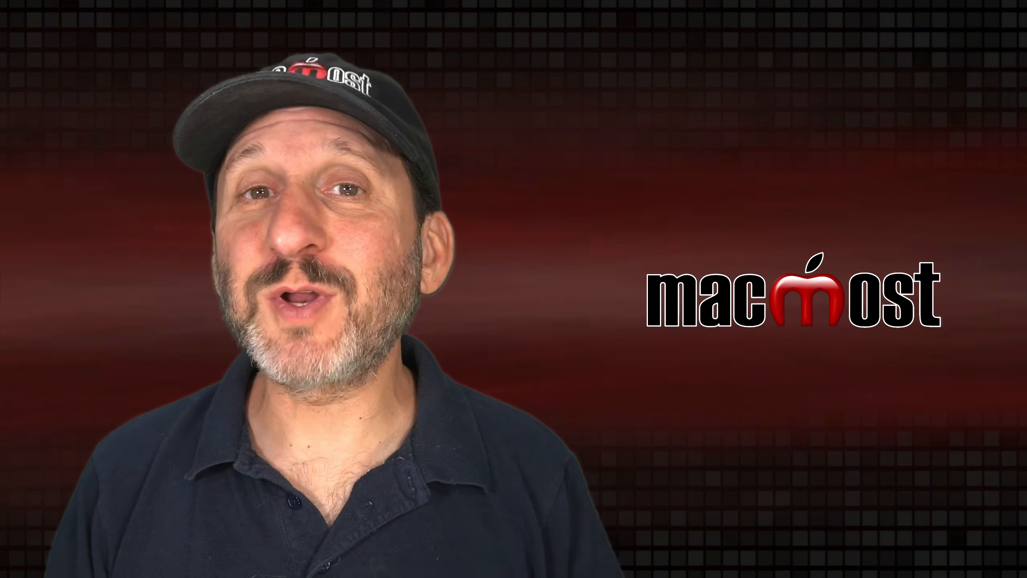